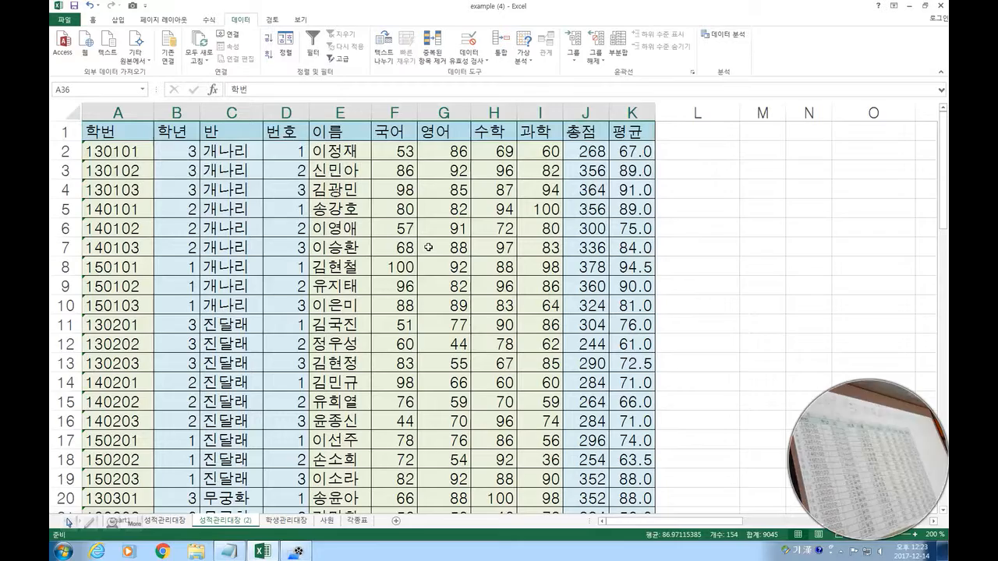
{"action": "left_click_drag", "start_coordinate": [396, 131], "coordinate": [403, 503]}
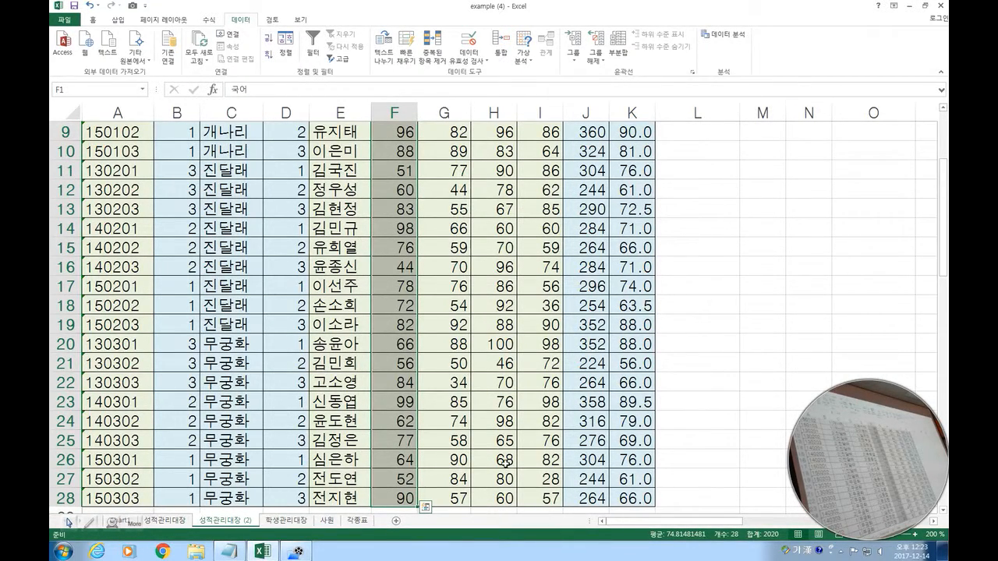
{"action": "scroll", "coordinate": [505, 460], "scroll_direction": "up", "scroll_amount": 3}
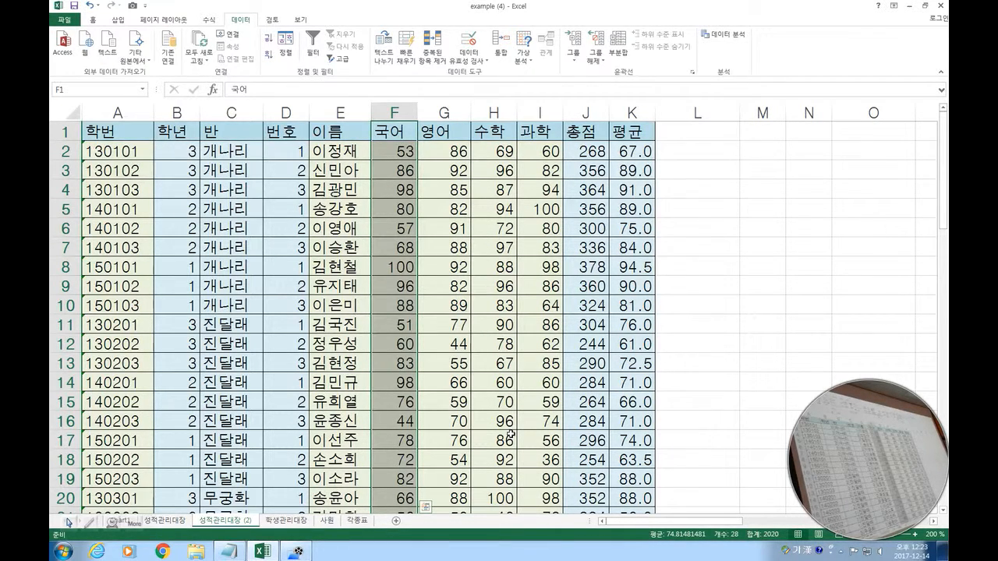
{"action": "left_click", "coordinate": [406, 244]}
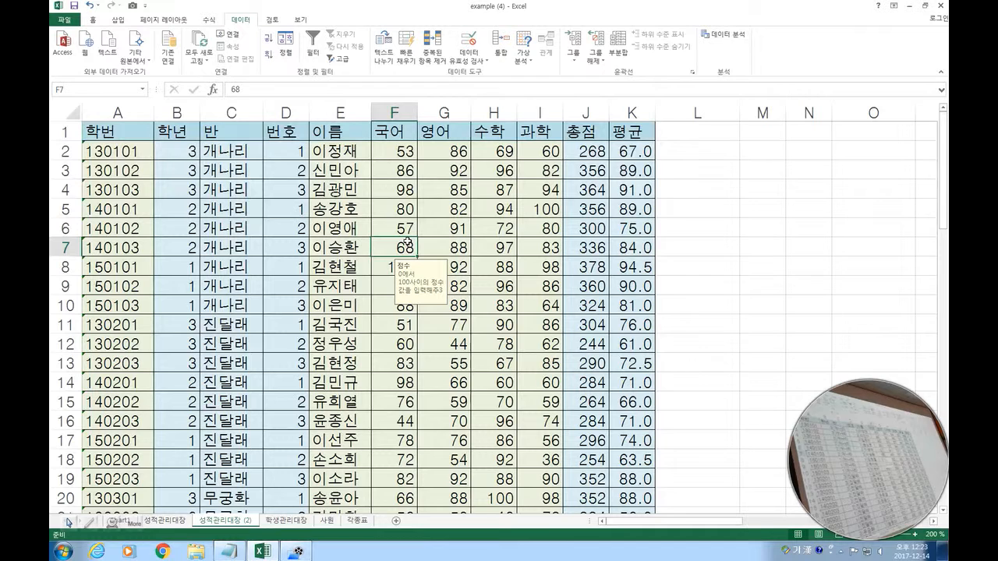
{"action": "left_click", "coordinate": [337, 60]}
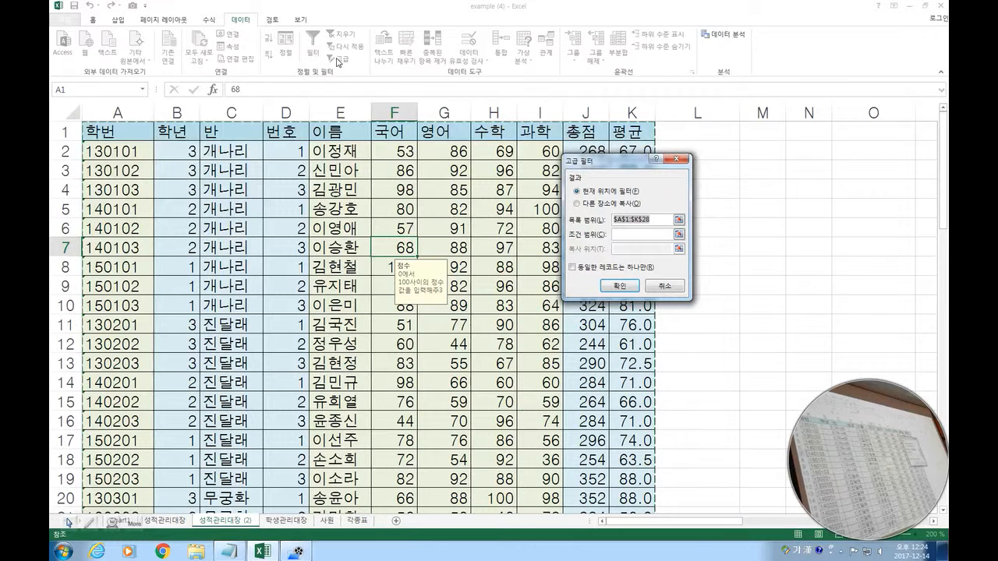
{"action": "left_click", "coordinate": [636, 233]}
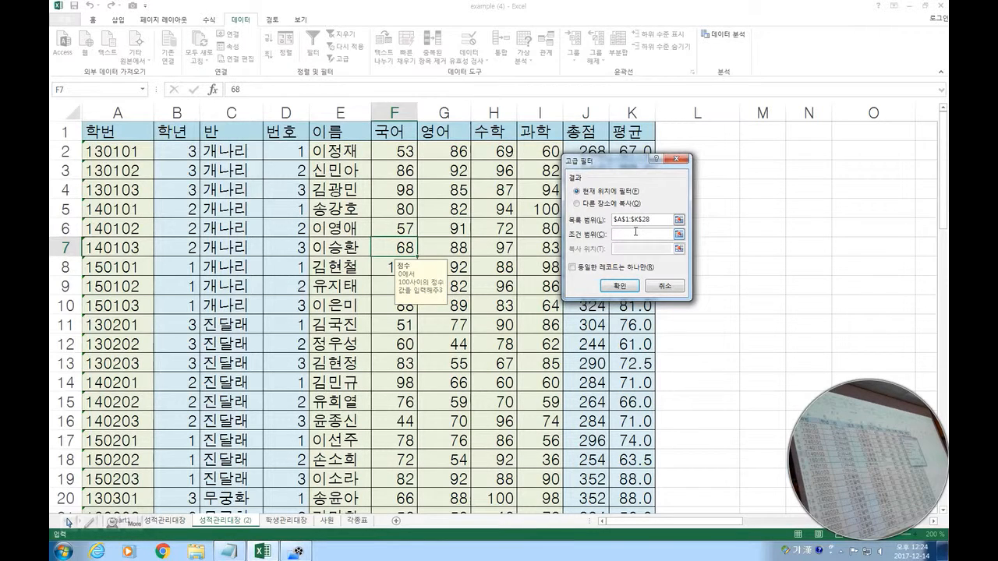
{"action": "left_click", "coordinate": [665, 285]}
Step: Start a filter criteria block with the heading 국어 in M3 and the condition >=80 in M4
{"action": "left_click", "coordinate": [761, 168]}
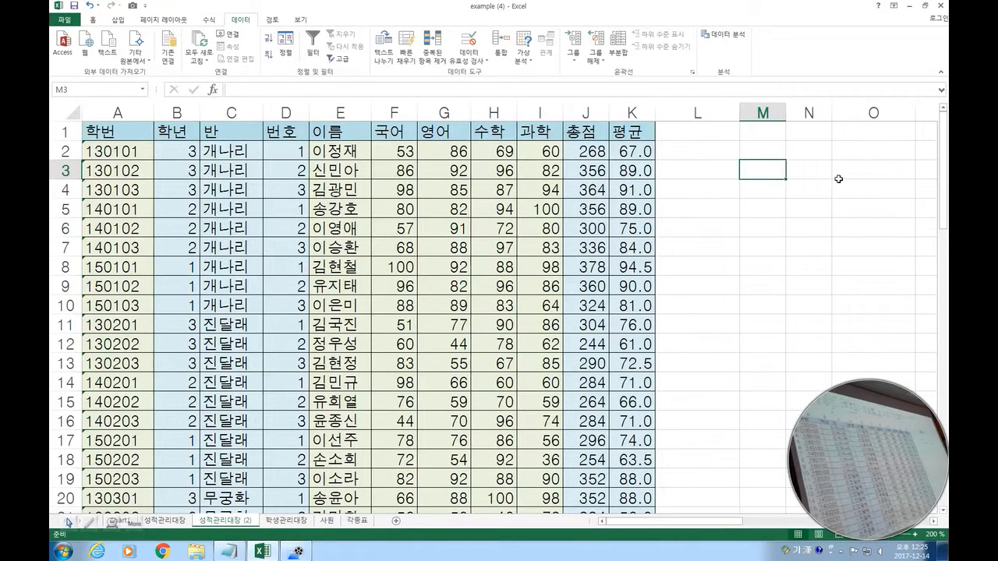
{"action": "type", "text": "ㄱ국어"}
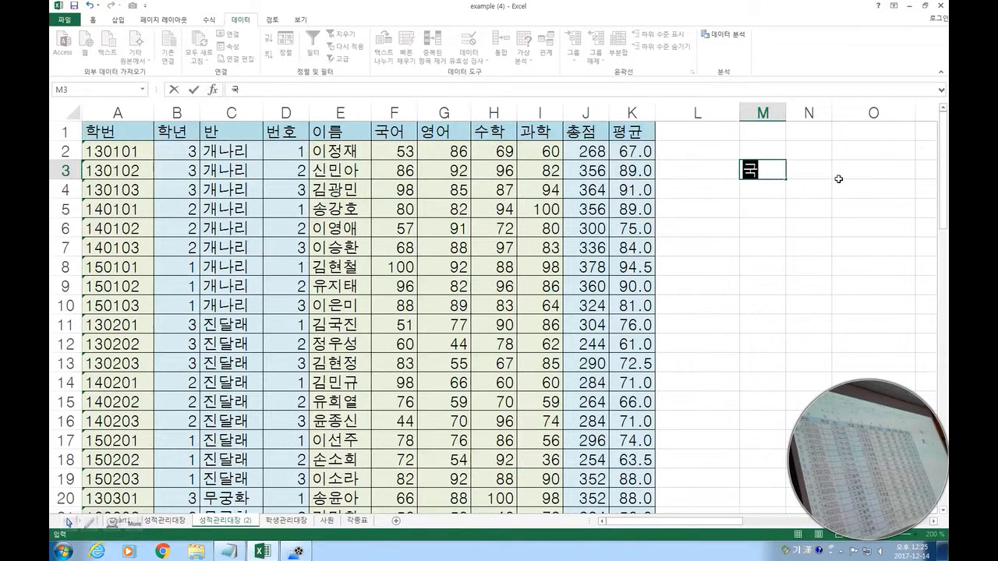
{"action": "key", "text": "Return"}
{"action": "type", "text": ">=8"}
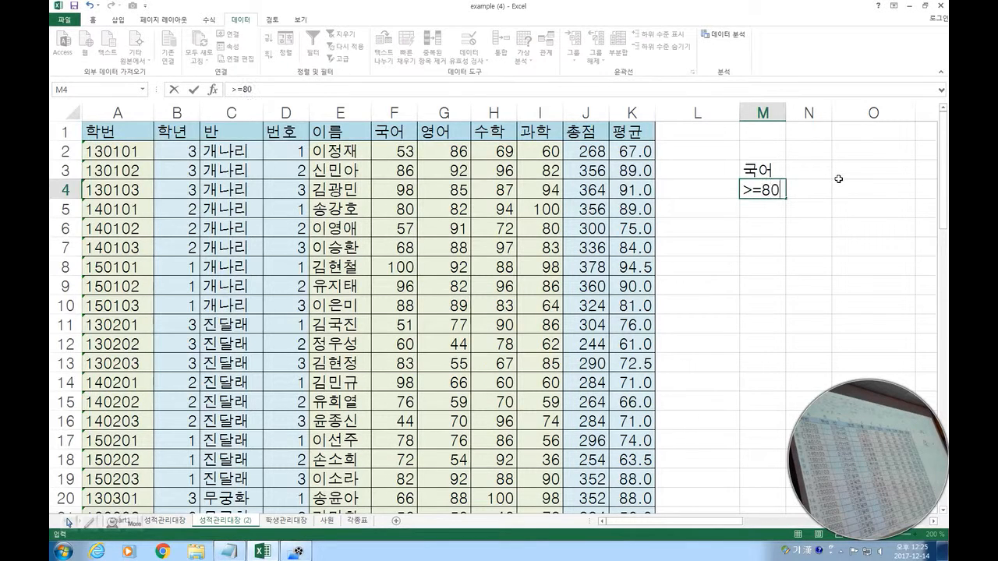
{"action": "type", "text": "0"}
{"action": "key", "text": "Return"}
{"action": "left_click_drag", "start_coordinate": [762, 168], "coordinate": [768, 194]}
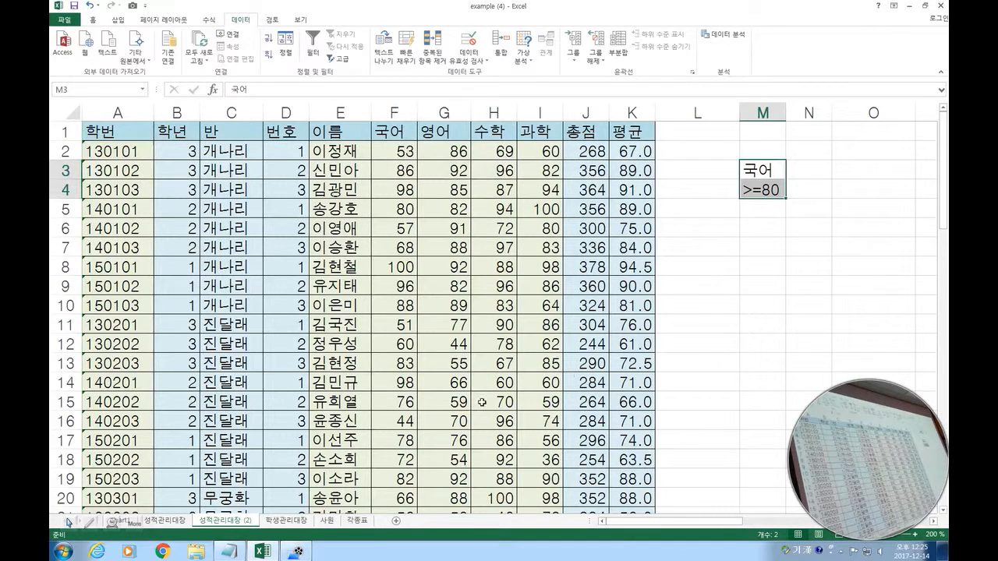
Step: Extend the criteria block with the heading 영어 in N3 and the condition >=80 in N4
{"action": "left_click", "coordinate": [812, 171]}
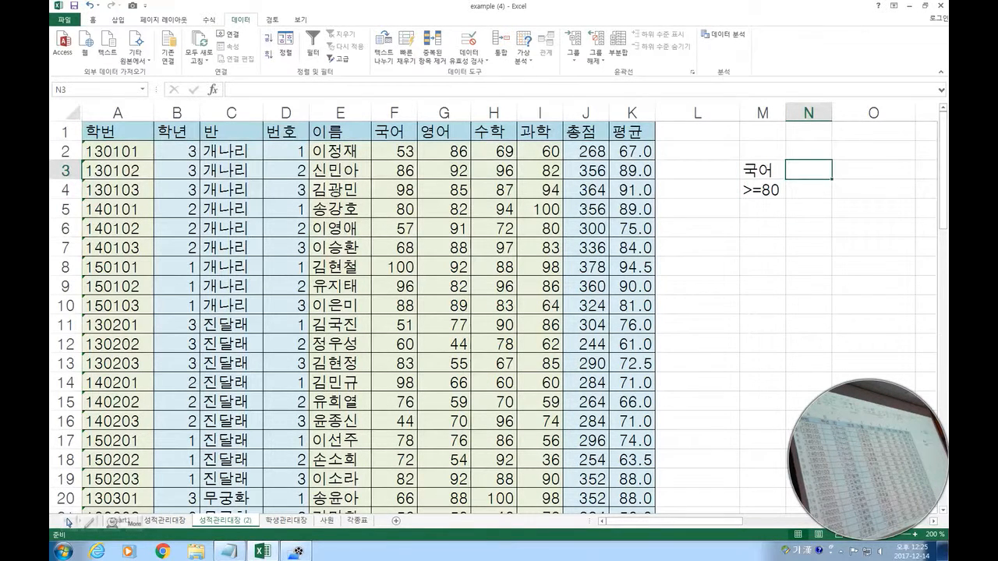
{"action": "type", "text": "영어"}
{"action": "key", "text": "Return"}
{"action": "type", "text": ">=80"}
{"action": "key", "text": "Return"}
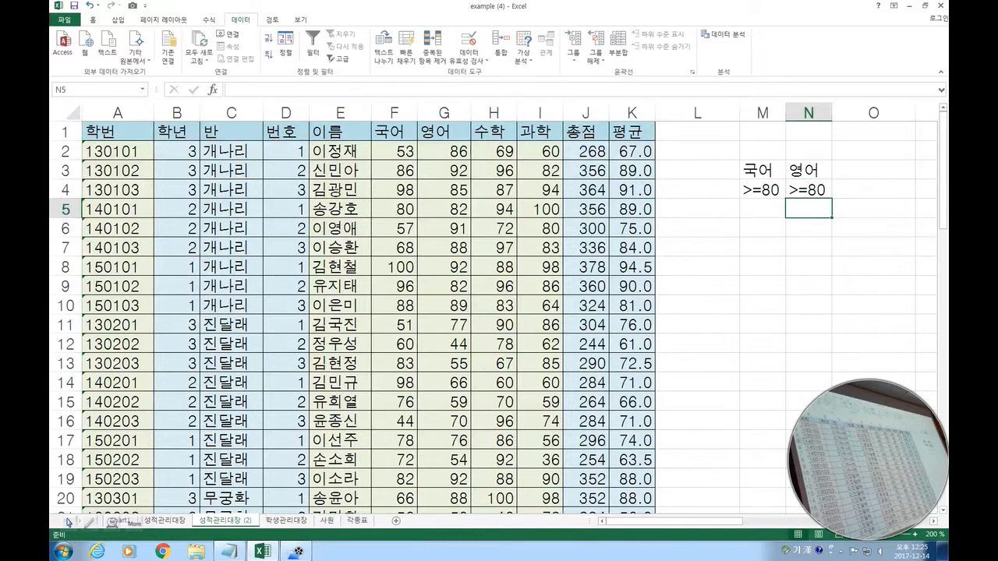
{"action": "left_click_drag", "start_coordinate": [768, 173], "coordinate": [804, 189]}
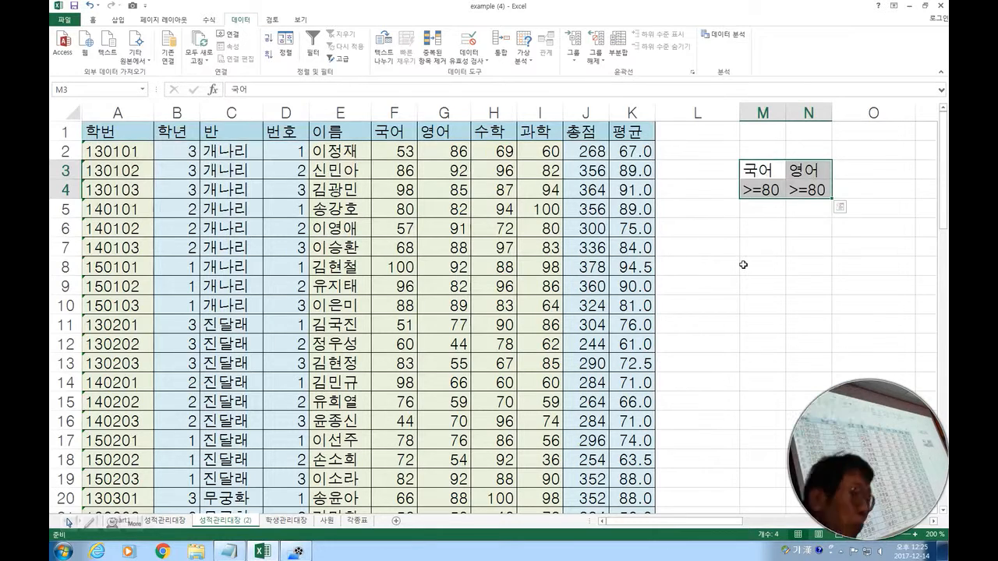
Step: Move the 영어 condition from N4 down to N5 so that it sits on its own row
{"action": "left_click", "coordinate": [819, 249]}
{"action": "left_click", "coordinate": [799, 190]}
{"action": "left_click_drag", "start_coordinate": [797, 191], "coordinate": [811, 208]}
{"action": "left_click_drag", "start_coordinate": [762, 170], "coordinate": [811, 209]}
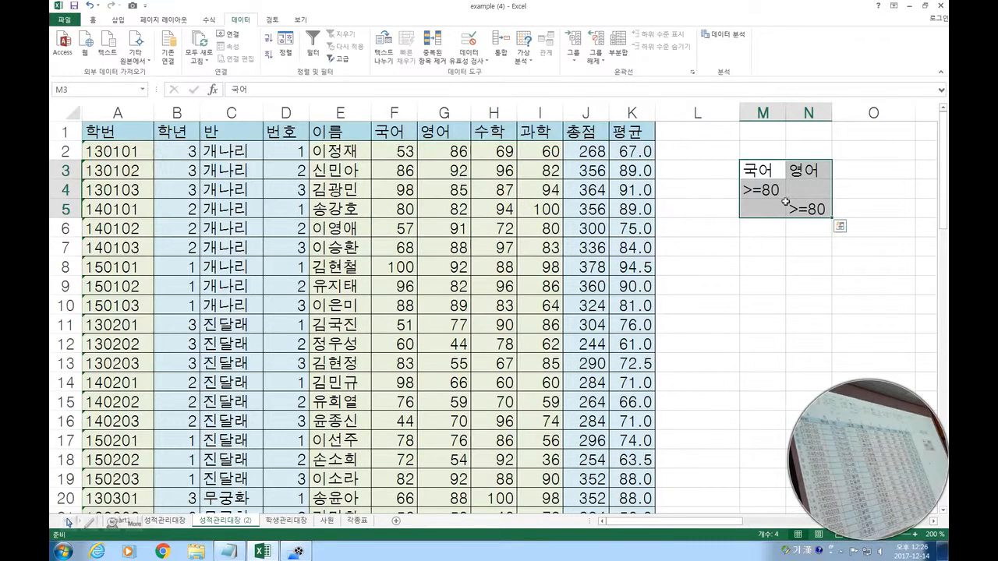
Step: Change the 국어 condition in M4 and the 영어 condition in N5 to <40
{"action": "left_click", "coordinate": [755, 188]}
{"action": "type", "text": "<40"}
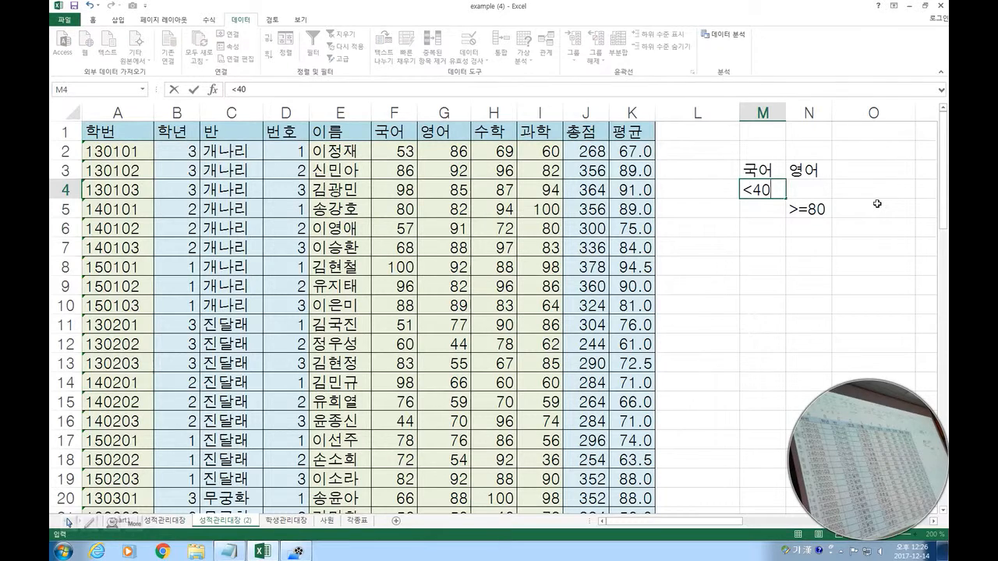
{"action": "key", "text": "Return"}
{"action": "key", "text": "Right"}
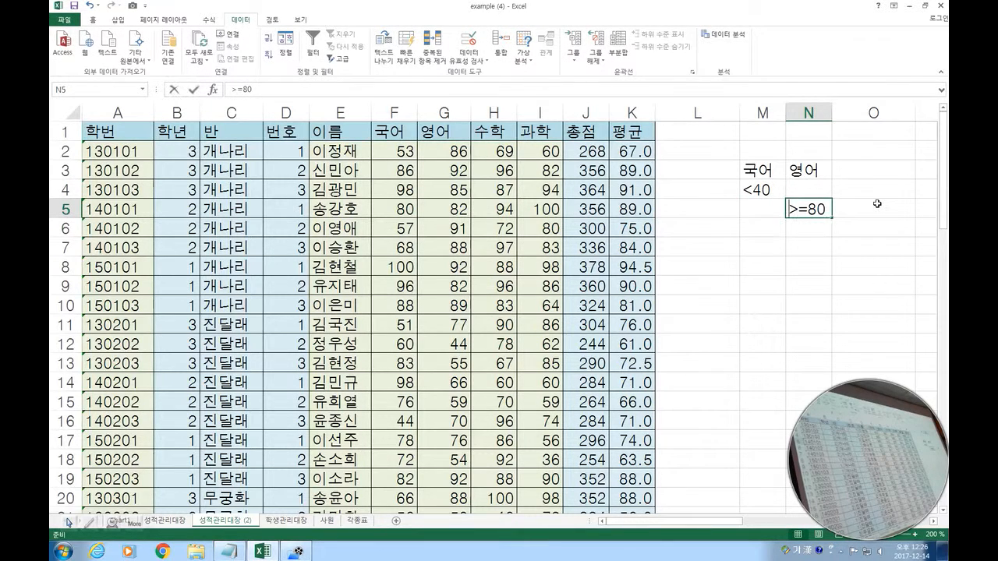
{"action": "type", "text": "<40"}
{"action": "key", "text": "Return"}
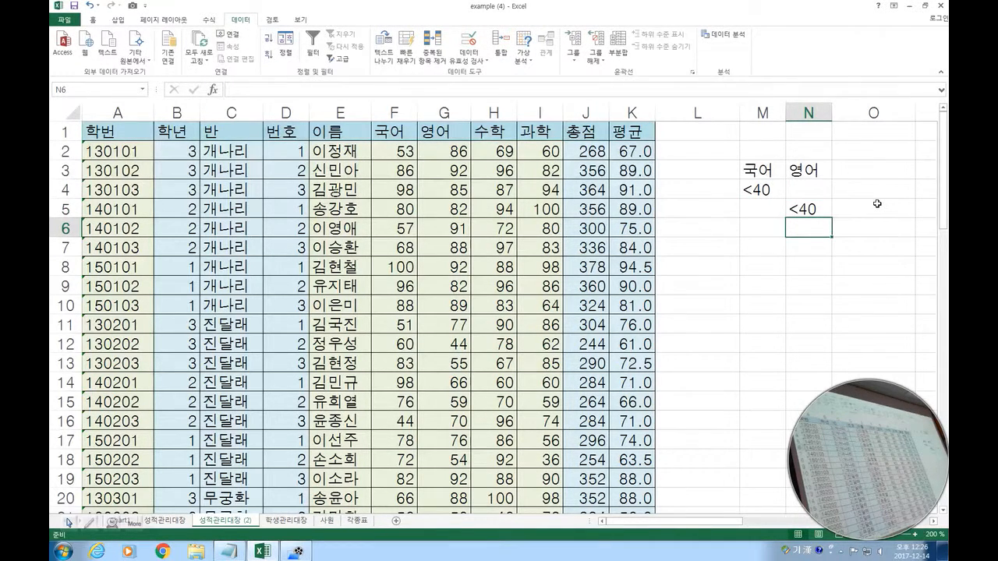
Step: Add the criteria headings 수학 in O3 and 과학 in P3, and narrow columns O and P
{"action": "left_click", "coordinate": [845, 170]}
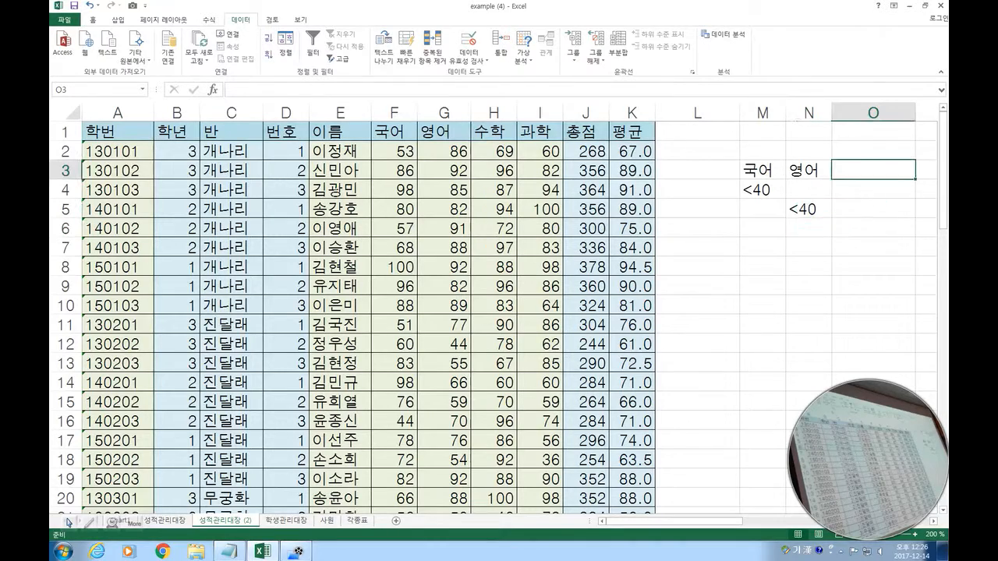
{"action": "type", "text": "수학"}
{"action": "key", "text": "Right"}
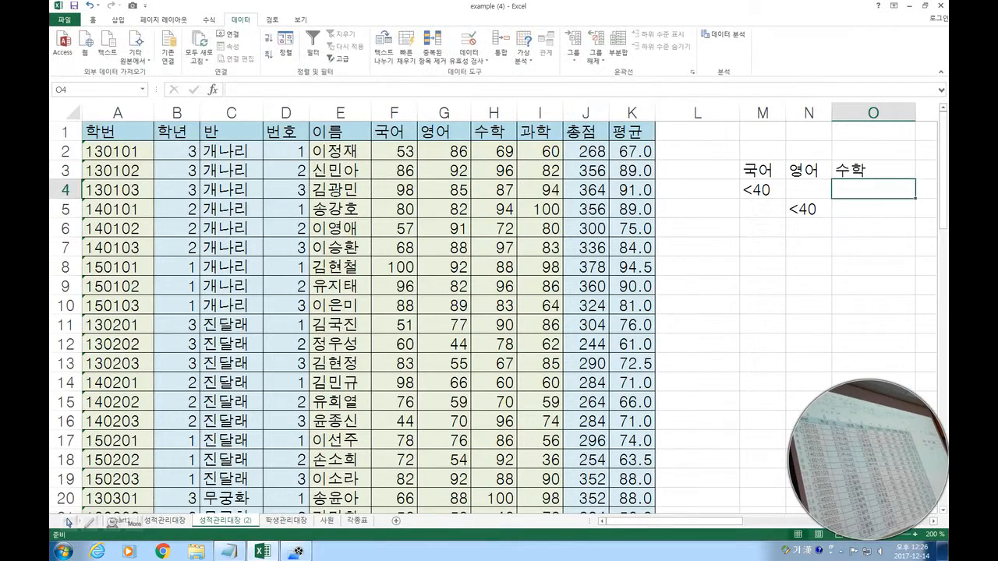
{"action": "type", "text": "과학"}
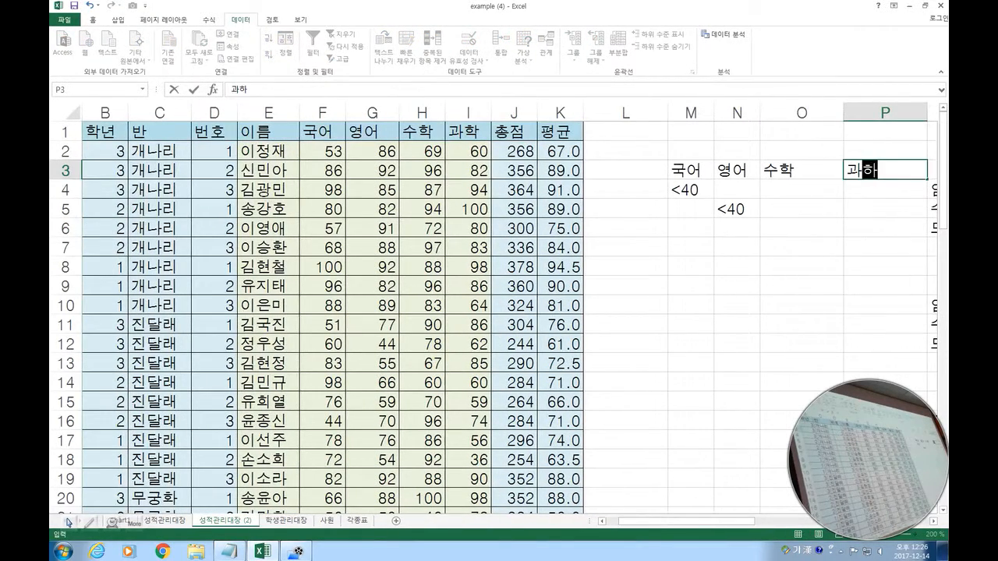
{"action": "key", "text": "Return"}
{"action": "left_click_drag", "start_coordinate": [844, 112], "coordinate": [807, 112]}
{"action": "left_click_drag", "start_coordinate": [890, 112], "coordinate": [854, 113]}
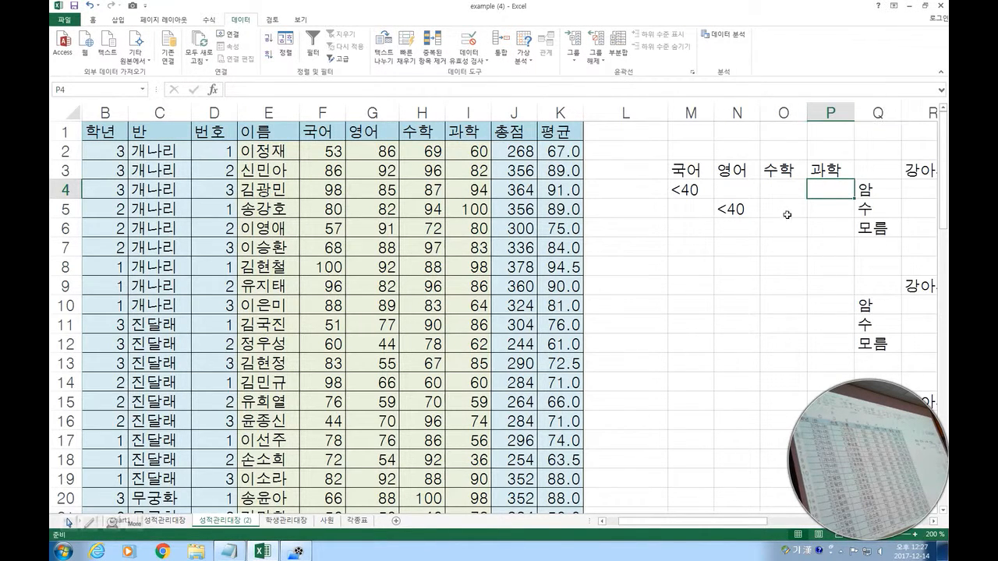
Step: Insert four blank columns before column Q to separate the criteria block from the neighbouring data
{"action": "left_click", "coordinate": [739, 215]}
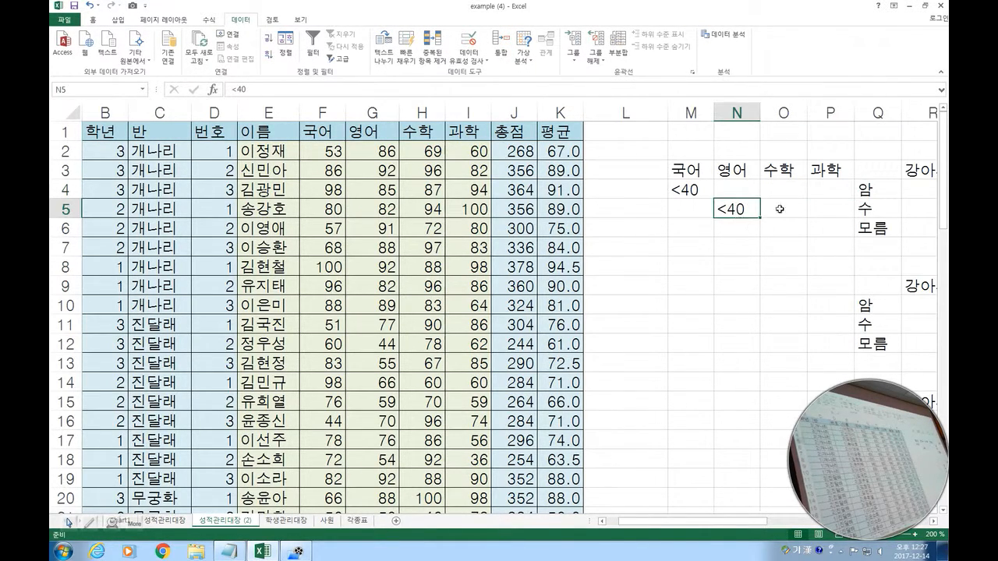
{"action": "left_click", "coordinate": [866, 115]}
{"action": "left_click_drag", "start_coordinate": [905, 117], "coordinate": [932, 115]}
{"action": "right_click", "coordinate": [867, 185]}
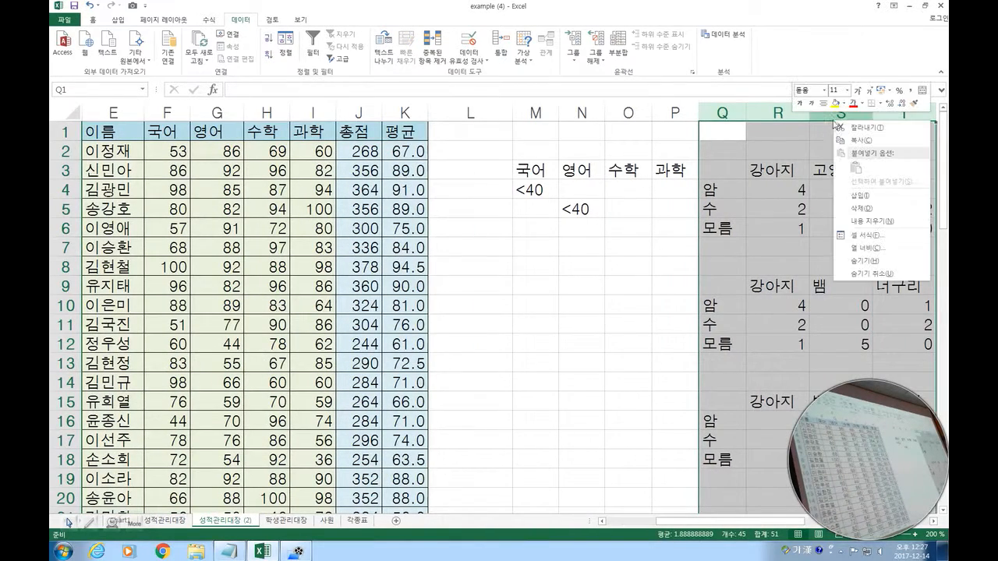
{"action": "left_click", "coordinate": [864, 195]}
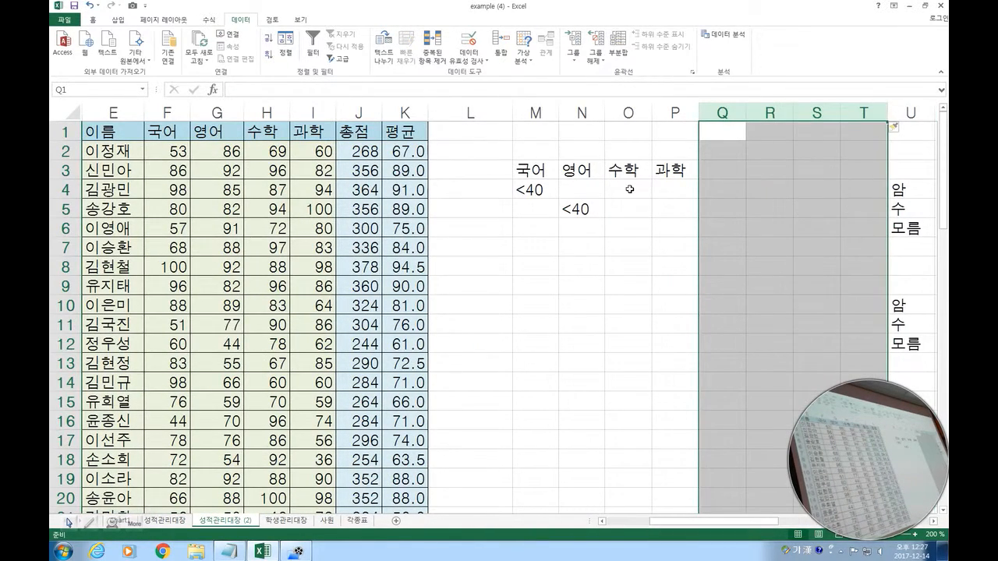
Step: Copy the <40 condition from N5 to O6 under the 수학 heading
{"action": "left_click", "coordinate": [575, 216]}
{"action": "key", "text": "ctrl+c"}
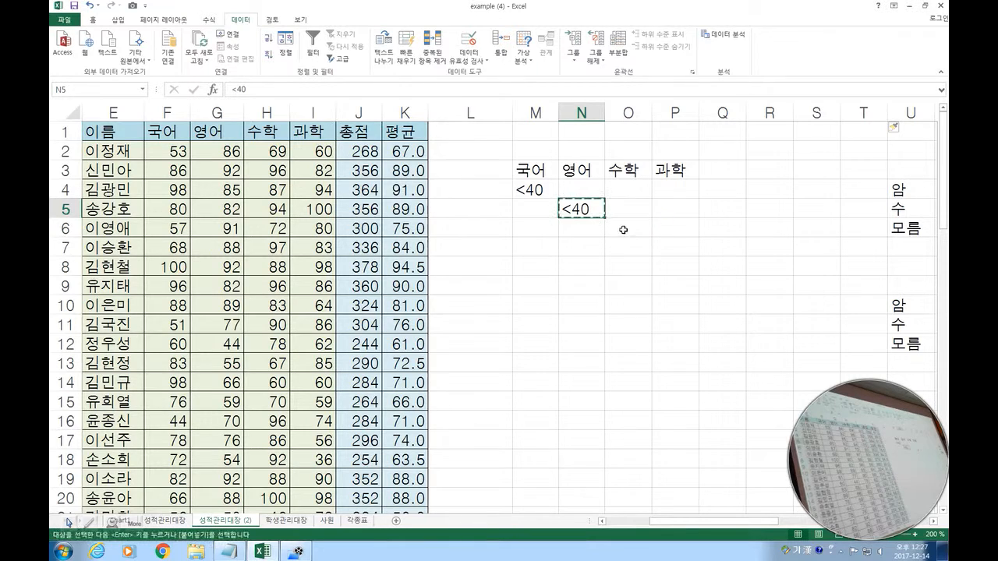
{"action": "left_click", "coordinate": [642, 228]}
{"action": "key", "text": "ctrl+v"}
{"action": "key", "text": "Escape"}
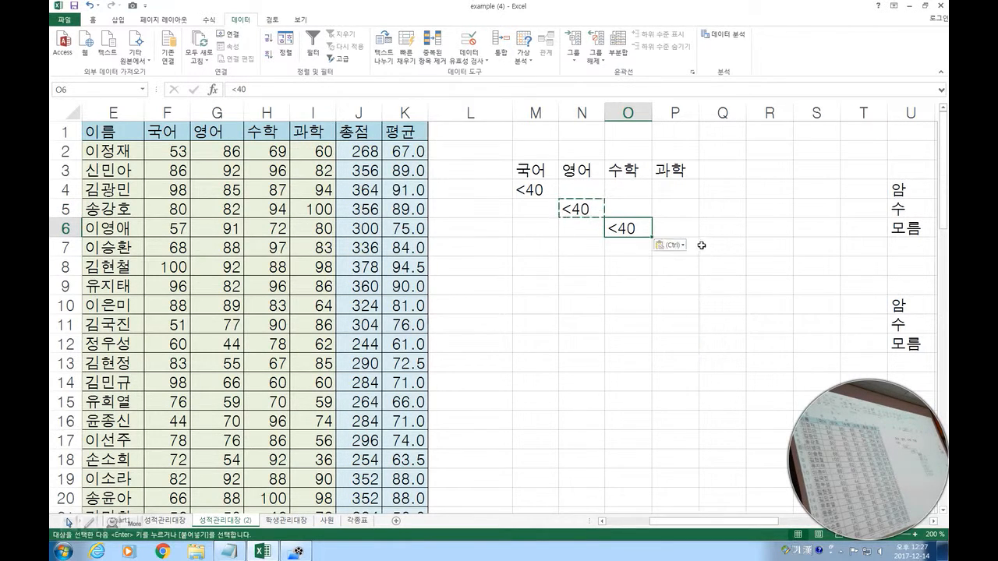
{"action": "left_click", "coordinate": [659, 247]}
Step: Copy the <40 condition from O6 to P7 under the 과학 heading
{"action": "left_click", "coordinate": [625, 227]}
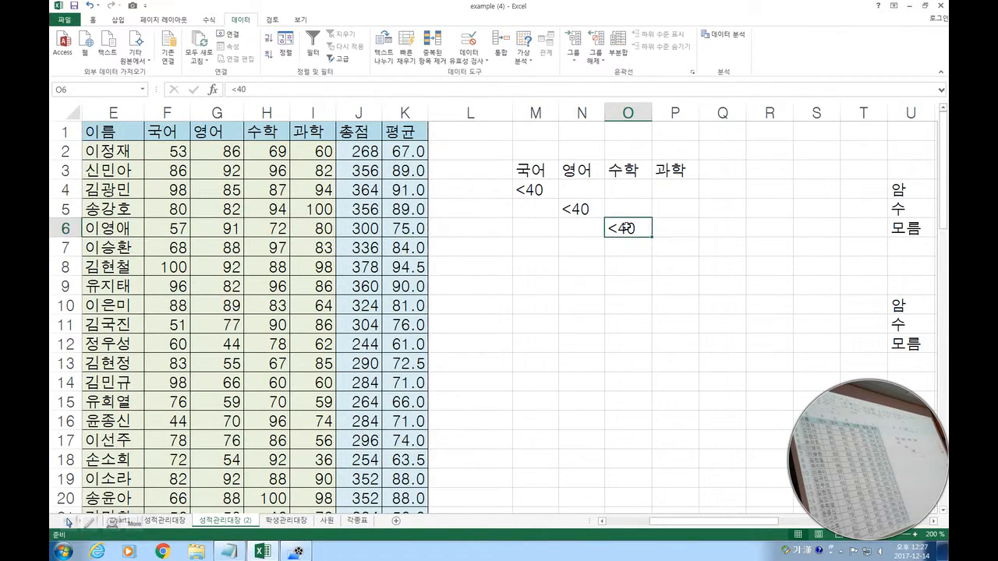
{"action": "key", "text": "ctrl+c"}
{"action": "left_click", "coordinate": [680, 245]}
{"action": "key", "text": "ctrl+v"}
{"action": "left_click", "coordinate": [762, 252]}
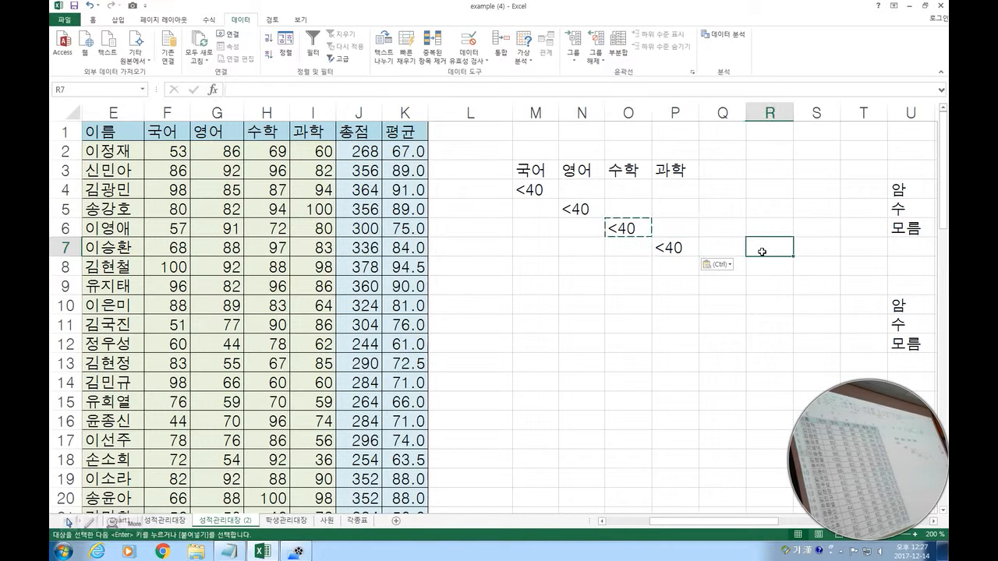
{"action": "key", "text": "Escape"}
{"action": "left_click_drag", "start_coordinate": [526, 169], "coordinate": [696, 252]}
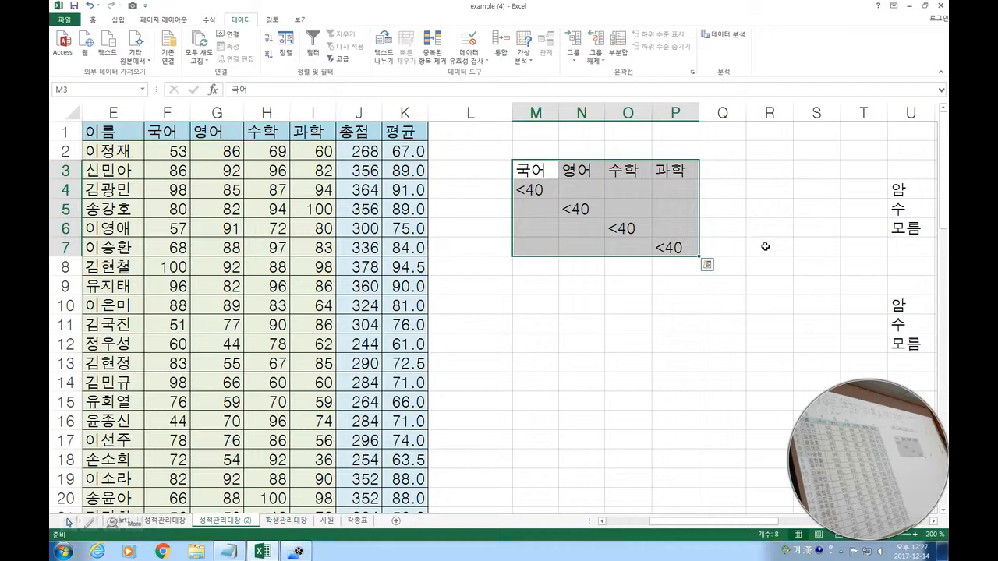
Step: Apply an advanced filter in place to the list A1:K28 using M3:P7 as the criteria range
{"action": "left_click", "coordinate": [210, 211]}
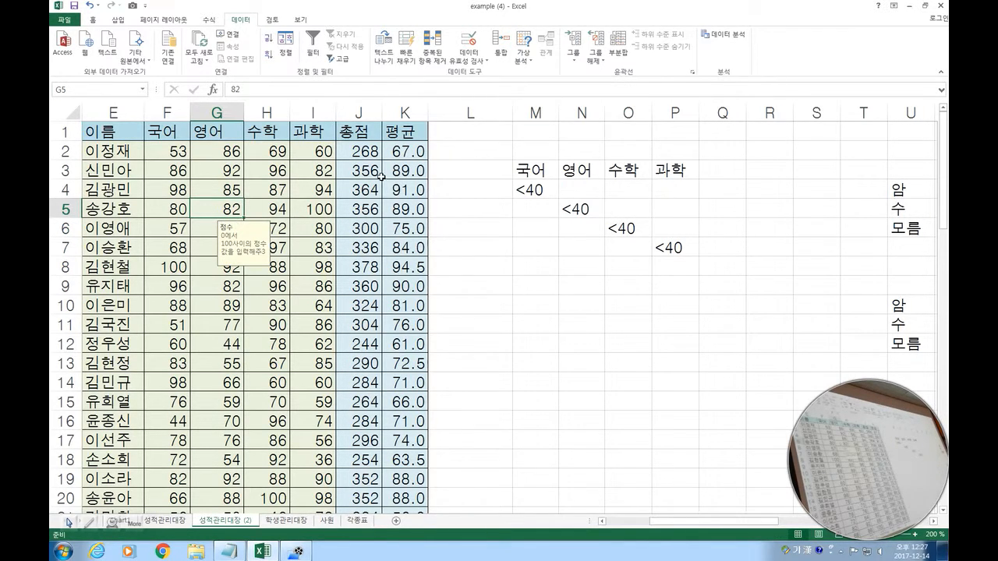
{"action": "left_click", "coordinate": [331, 59]}
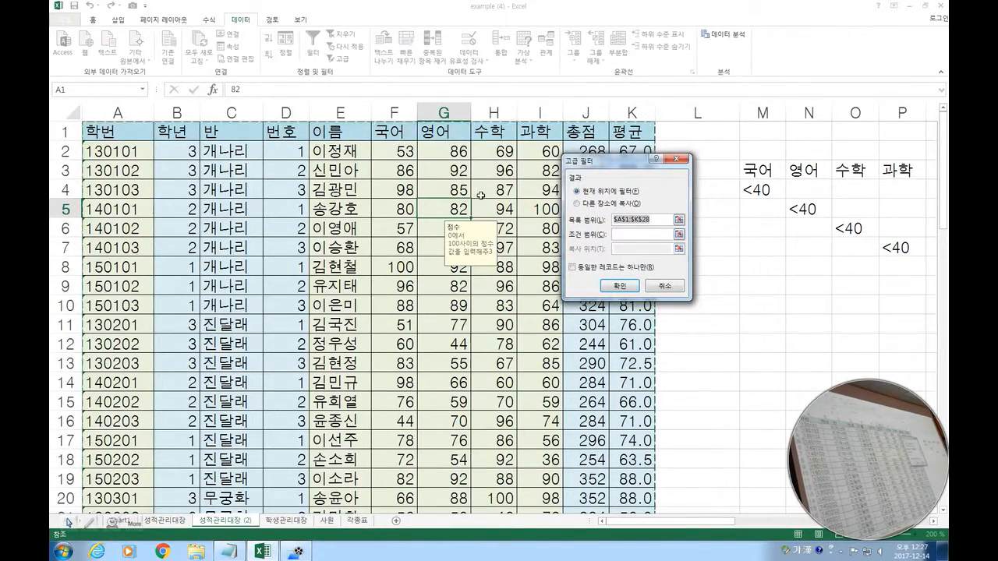
{"action": "left_click", "coordinate": [625, 235]}
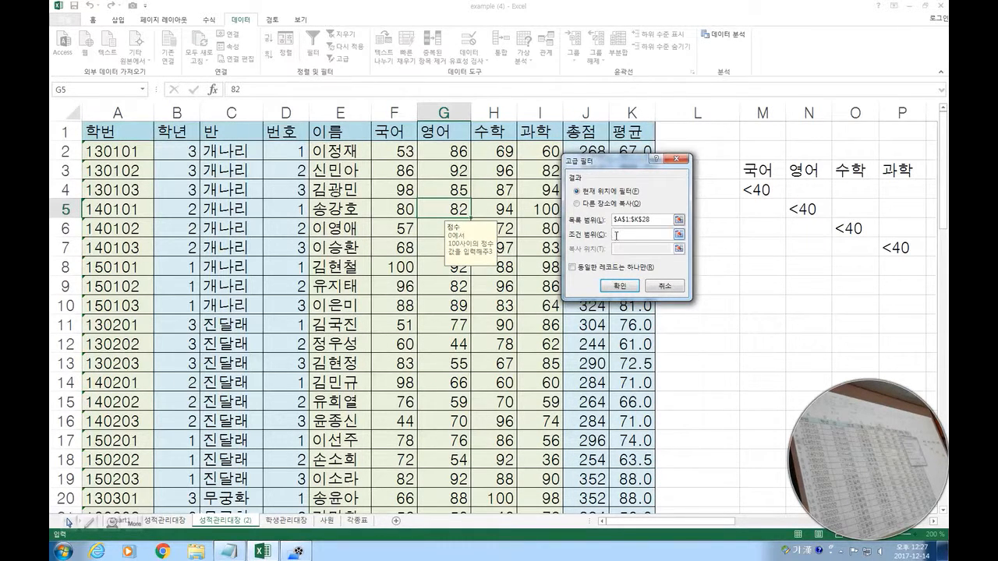
{"action": "left_click_drag", "start_coordinate": [755, 175], "coordinate": [907, 251]}
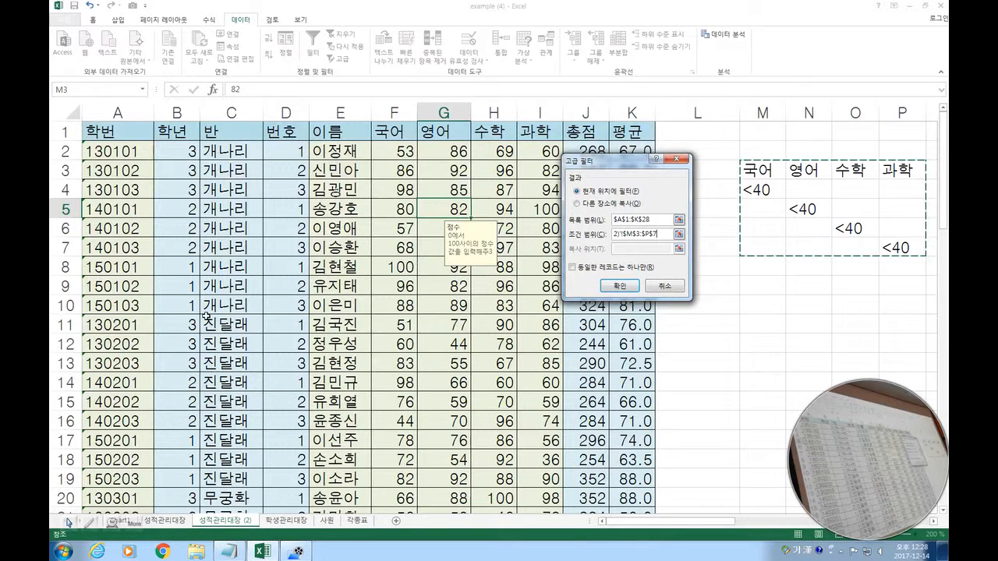
{"action": "left_click", "coordinate": [614, 284]}
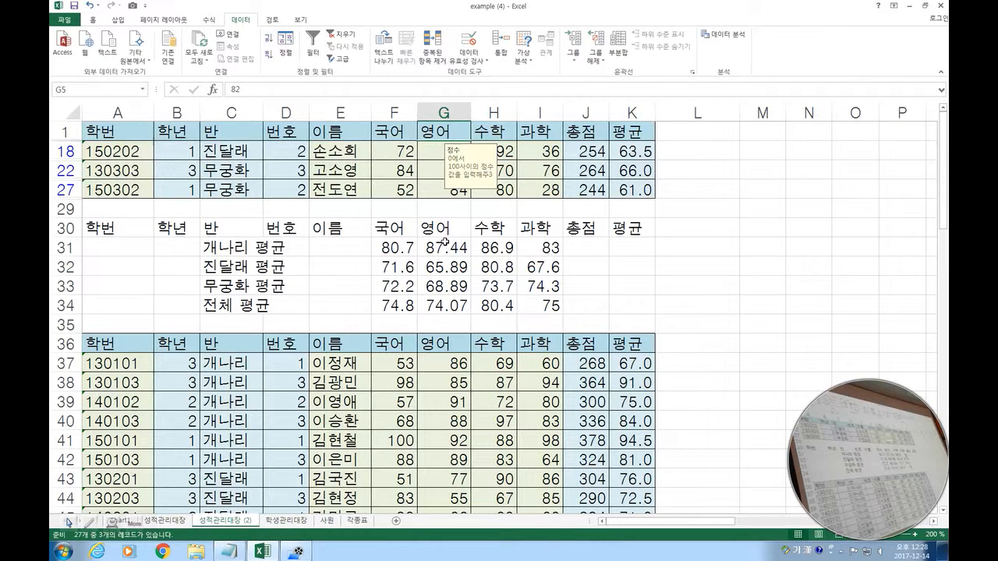
Step: Copy the filtered rows with their headings from A1:K27 and paste them at A51, below the earlier extracted table
{"action": "left_click_drag", "start_coordinate": [101, 134], "coordinate": [632, 187]}
{"action": "right_click", "coordinate": [581, 188]}
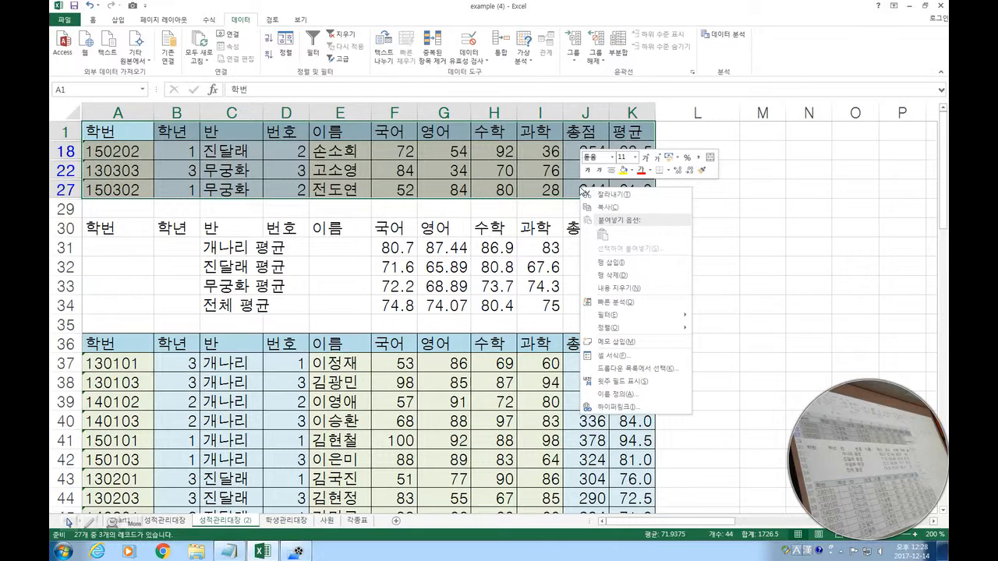
{"action": "left_click", "coordinate": [605, 209]}
{"action": "scroll", "coordinate": [429, 198], "scroll_direction": "down", "scroll_amount": 10}
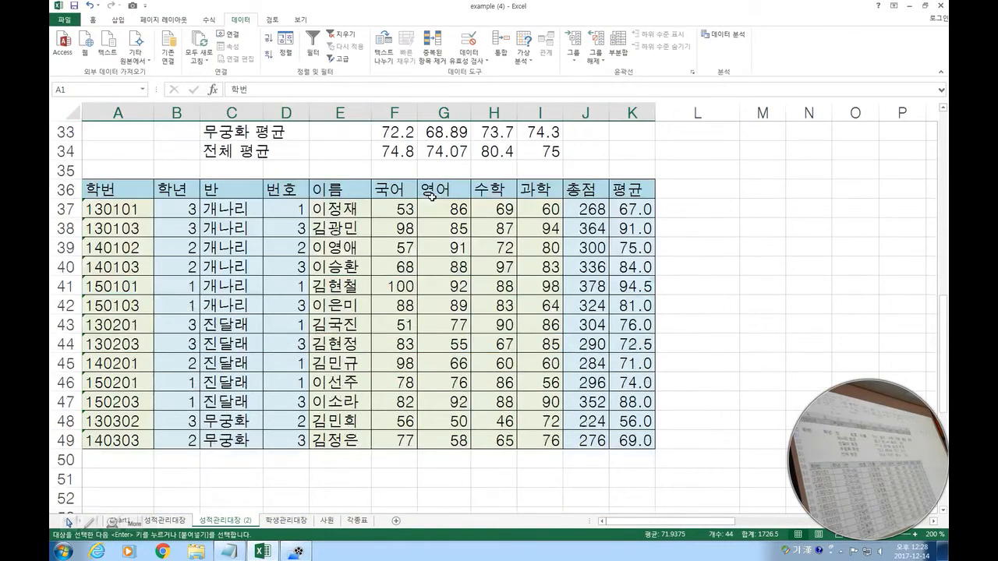
{"action": "right_click", "coordinate": [98, 361]}
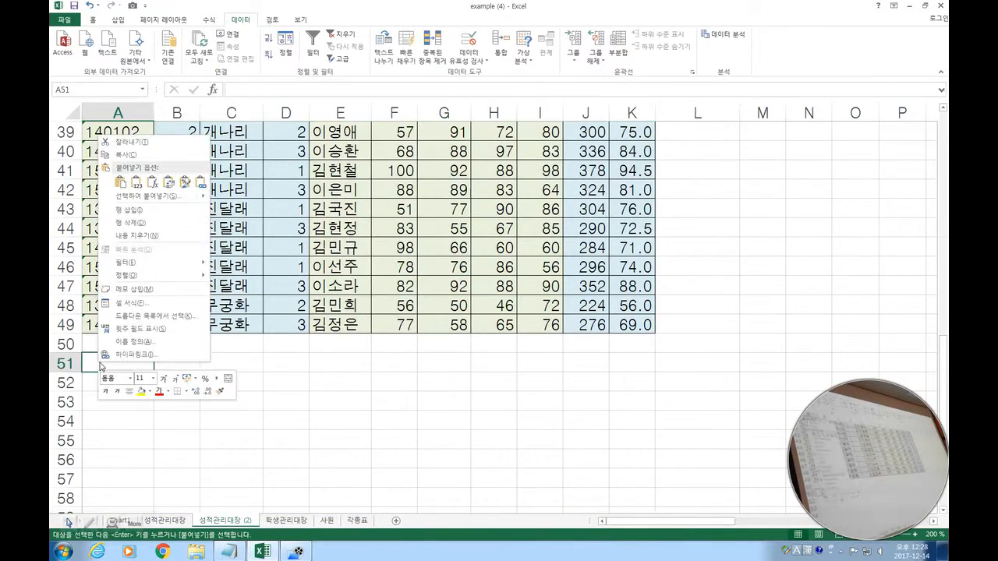
{"action": "left_click", "coordinate": [121, 180]}
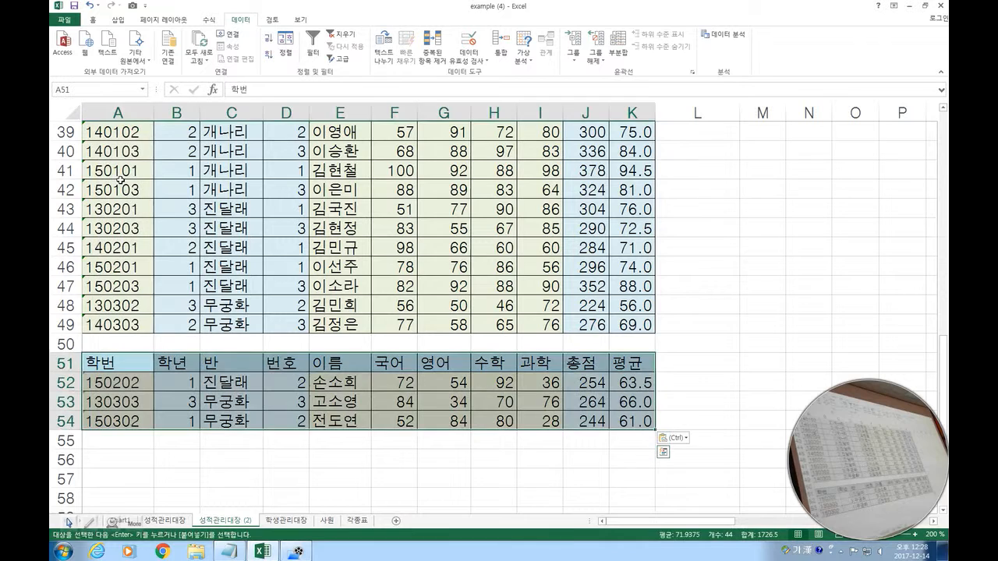
{"action": "left_click", "coordinate": [276, 462]}
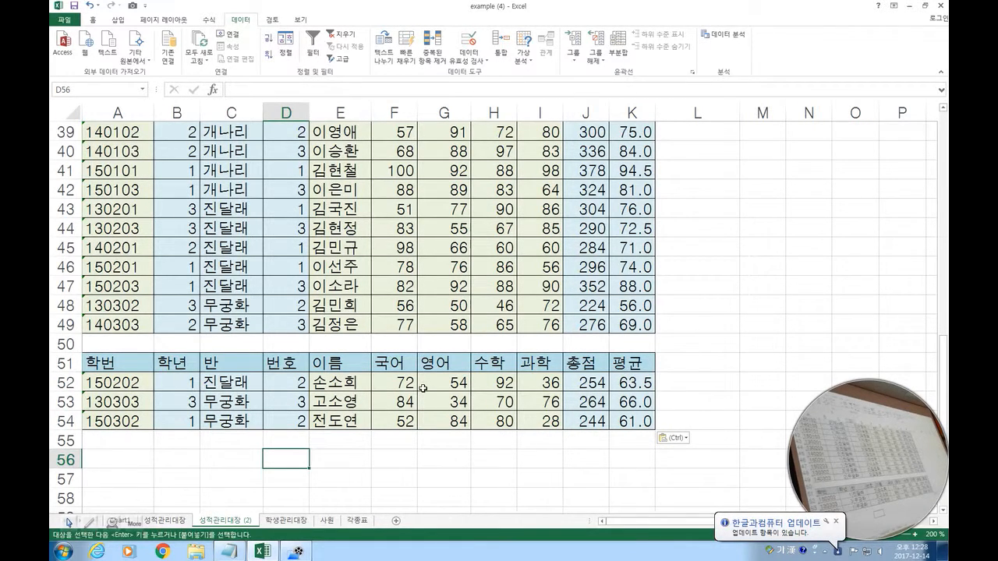
Step: Clear the advanced filter from the student list
{"action": "scroll", "coordinate": [422, 388], "scroll_direction": "up", "scroll_amount": 5}
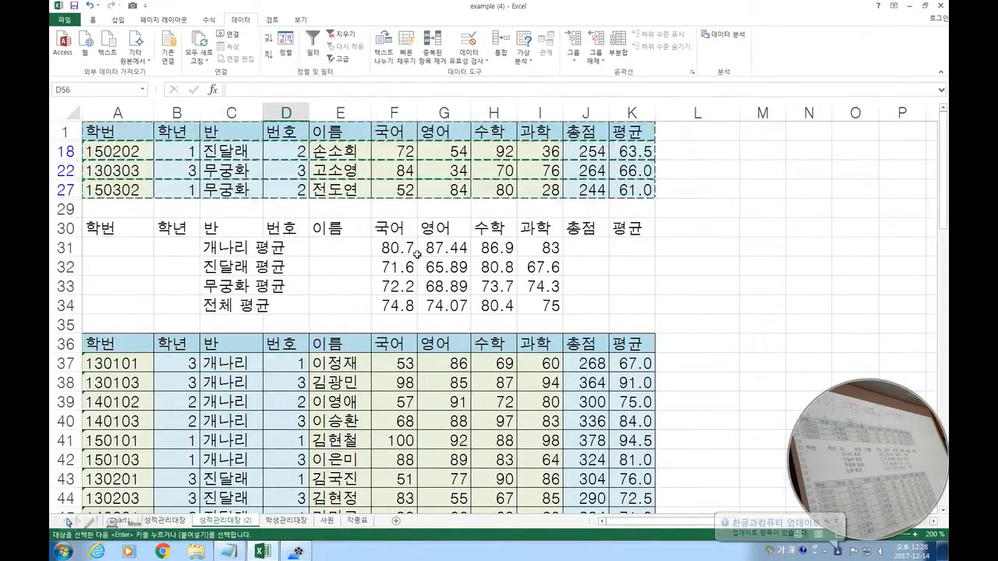
{"action": "scroll", "coordinate": [456, 266], "scroll_direction": "down", "scroll_amount": 4}
{"action": "scroll", "coordinate": [459, 267], "scroll_direction": "up", "scroll_amount": 4}
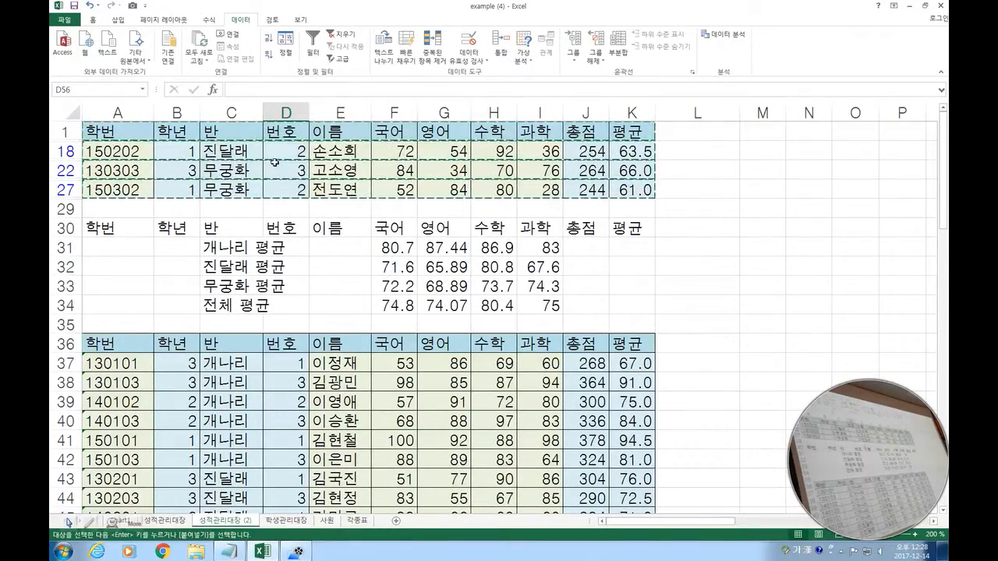
{"action": "left_click", "coordinate": [351, 38]}
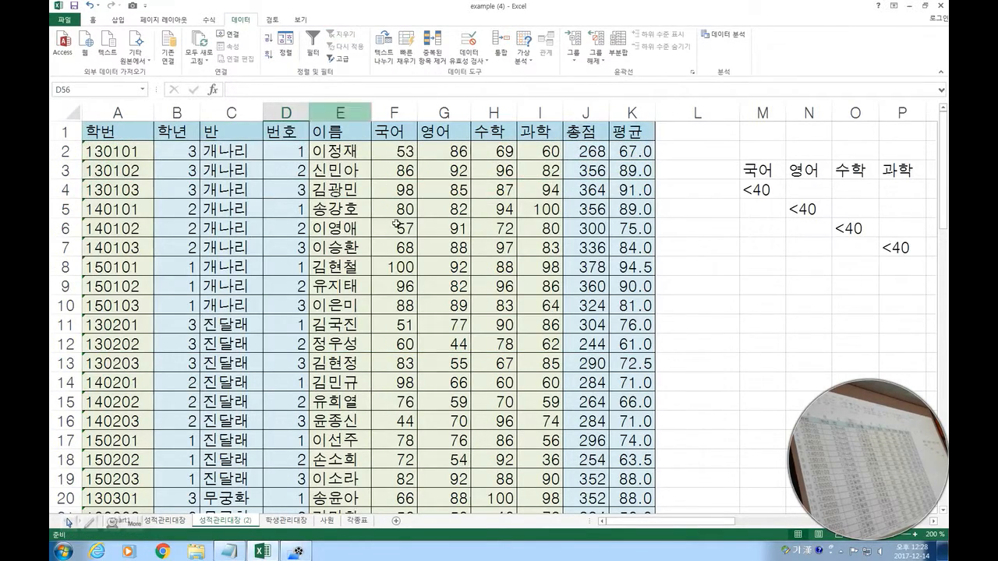
Step: Review the full student list, the class averages and the extracted tables on the sheet
{"action": "scroll", "coordinate": [427, 245], "scroll_direction": "down", "scroll_amount": 5}
{"action": "scroll", "coordinate": [433, 248], "scroll_direction": "up", "scroll_amount": 2}
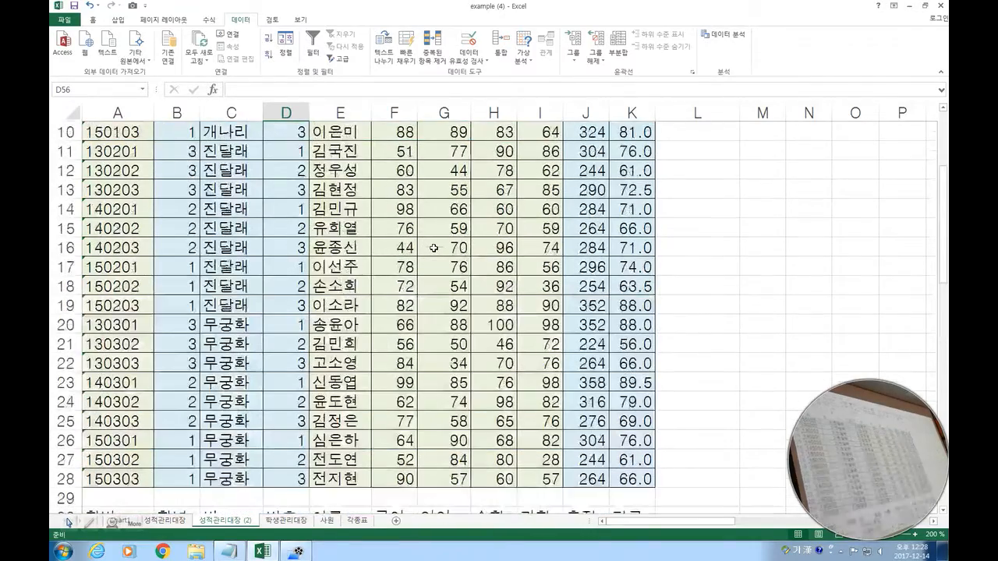
{"action": "scroll", "coordinate": [434, 248], "scroll_direction": "up", "scroll_amount": 3}
{"action": "scroll", "coordinate": [433, 248], "scroll_direction": "down", "scroll_amount": 9}
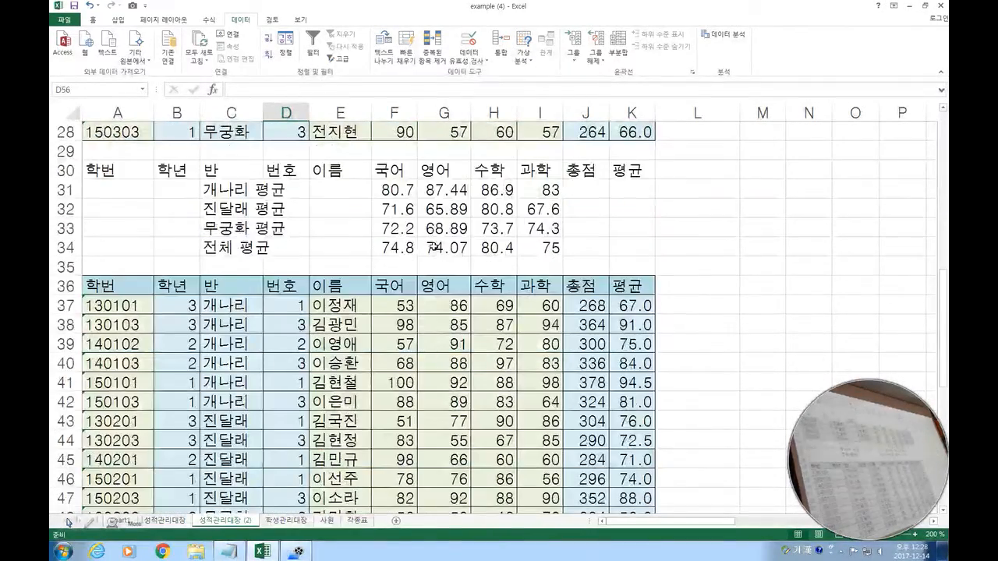
{"action": "scroll", "coordinate": [433, 248], "scroll_direction": "down", "scroll_amount": 7}
{"action": "scroll", "coordinate": [397, 286], "scroll_direction": "up", "scroll_amount": 2}
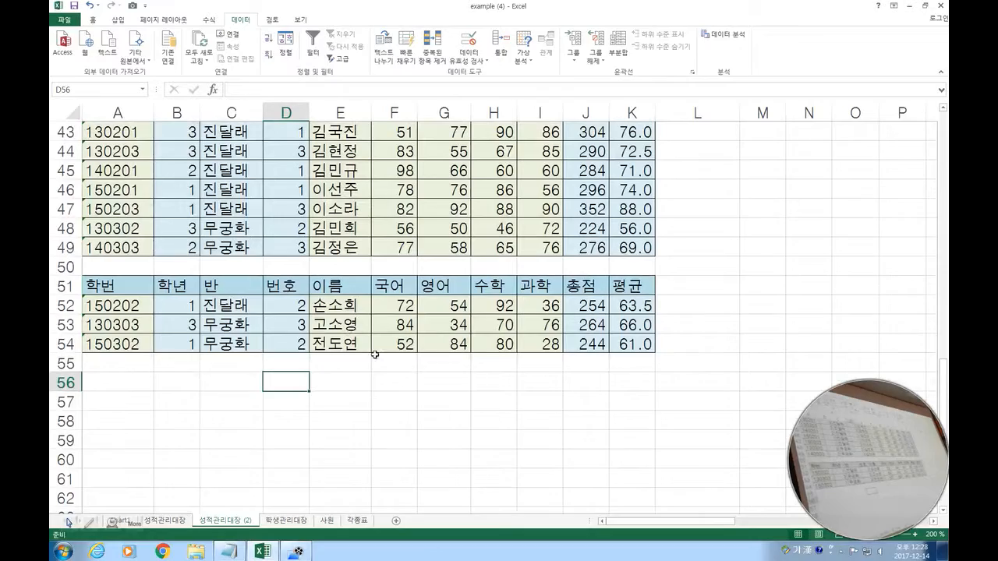
{"action": "scroll", "coordinate": [477, 375], "scroll_direction": "up", "scroll_amount": 11}
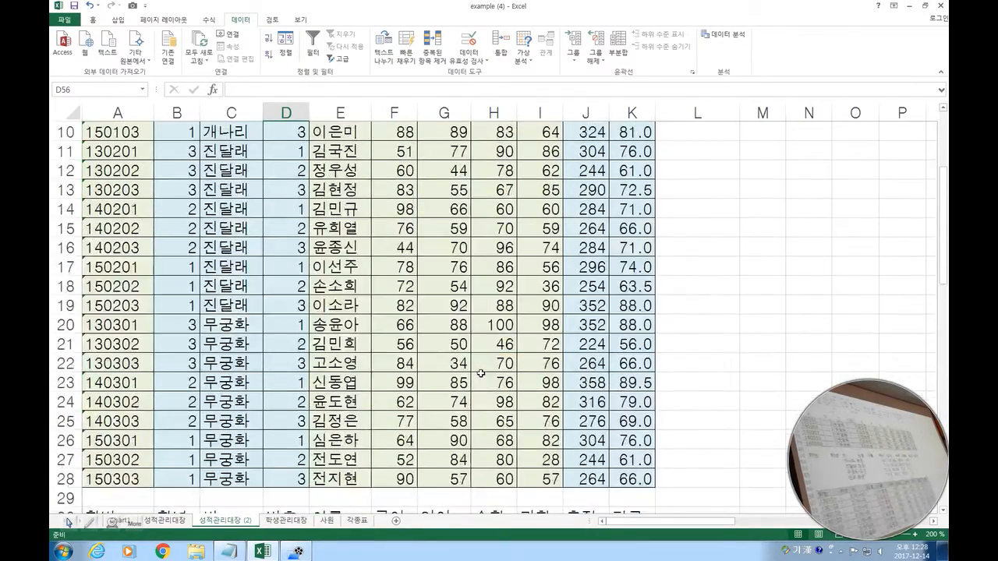
{"action": "scroll", "coordinate": [481, 375], "scroll_direction": "up", "scroll_amount": 3}
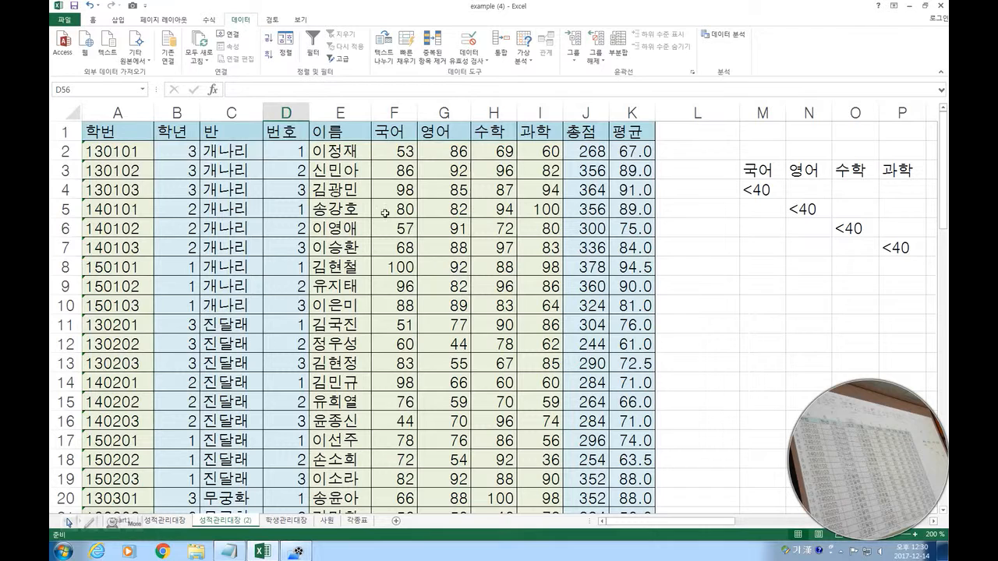
Step: Switch to the open Notepad note and add the line "1. 조건을 계산식으로 입력" below the 테이블 구조 list, separated by blank lines
{"action": "left_click", "coordinate": [231, 553]}
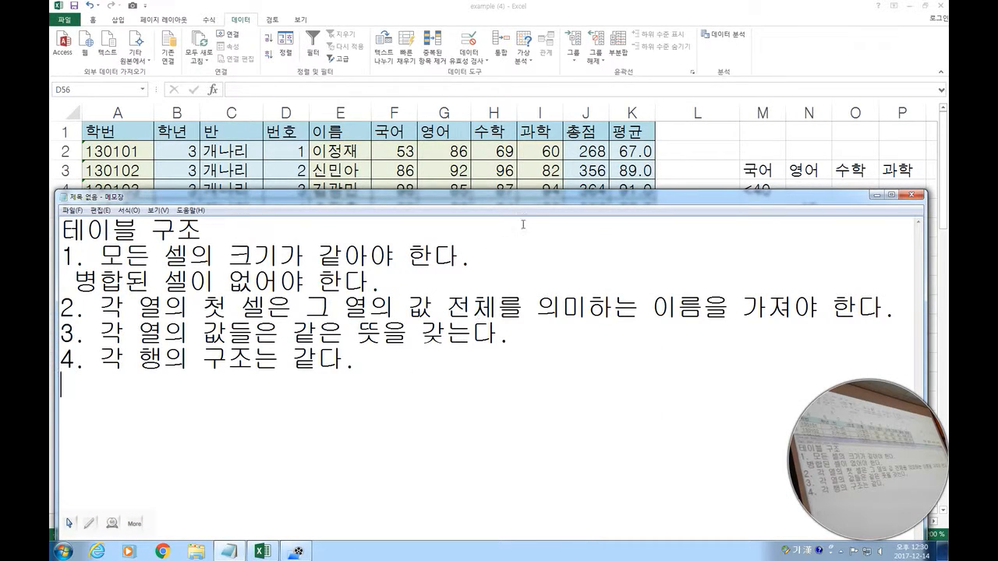
{"action": "left_click_drag", "start_coordinate": [502, 199], "coordinate": [512, 70]}
{"action": "key", "text": "Return"}
{"action": "key", "text": "Return"}
{"action": "key", "text": "Return"}
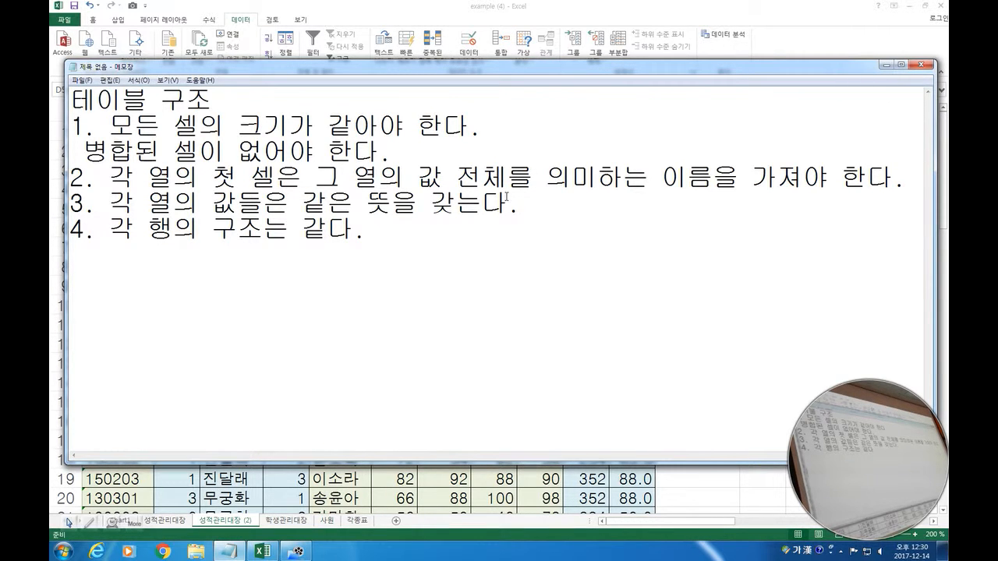
{"action": "type", "text": "1. "}
{"action": "type", "text": "조거ㄴ을 ㄱ"}
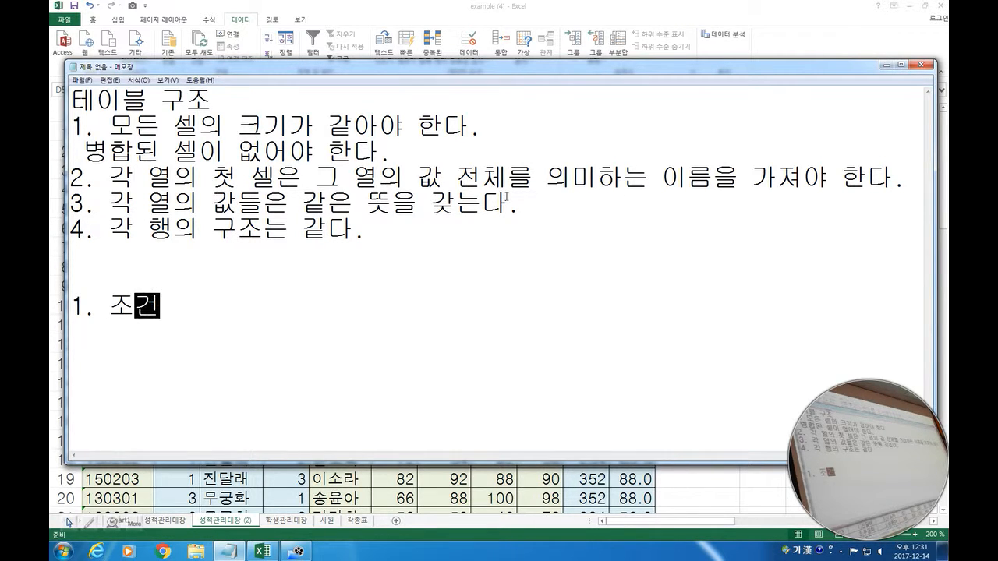
{"action": "type", "text": "ㅖ산식"}
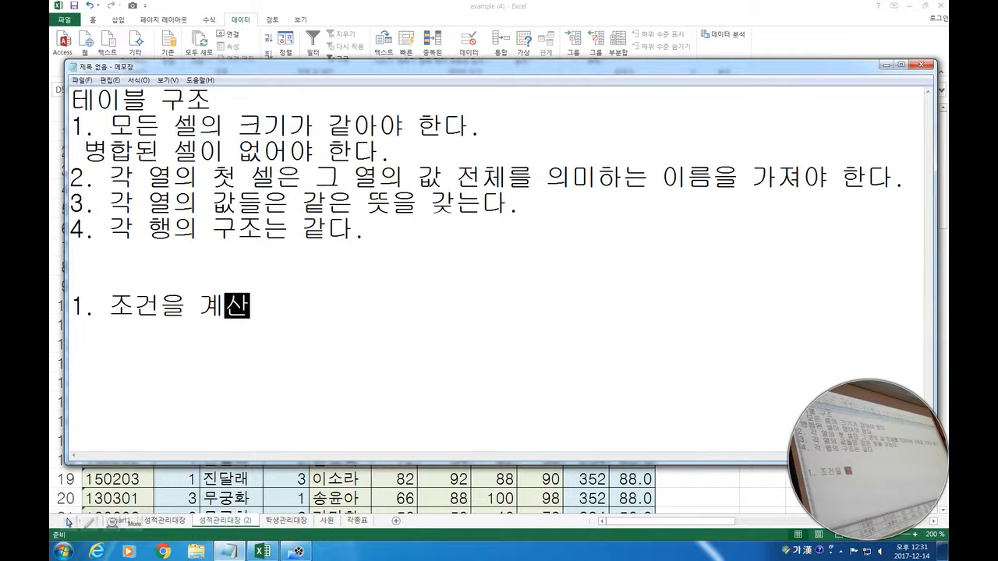
{"action": "type", "text": "으로 입력"}
{"action": "key", "text": "Return"}
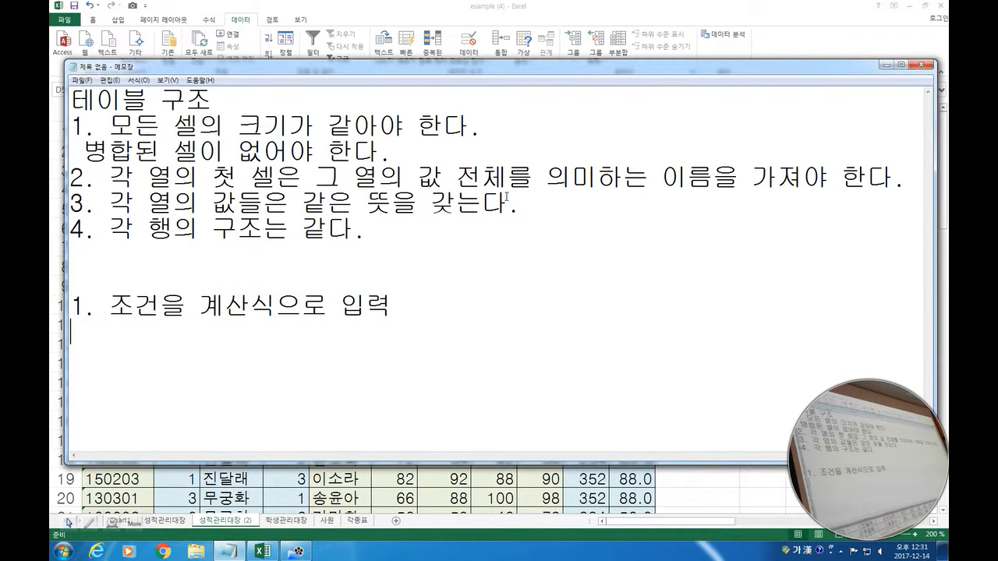
Step: Add the indented example formula "=국어+영어>수학+과학" under note item 1
{"action": "key", "text": "Return"}
{"action": "key", "text": "BackSpace"}
{"action": "type", "text": "="}
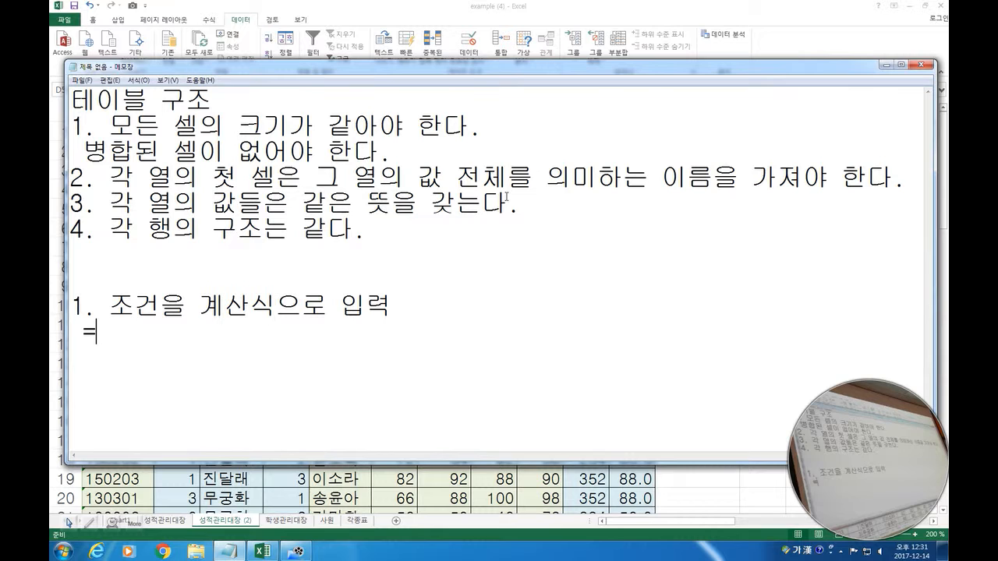
{"action": "type", "text": "국어"}
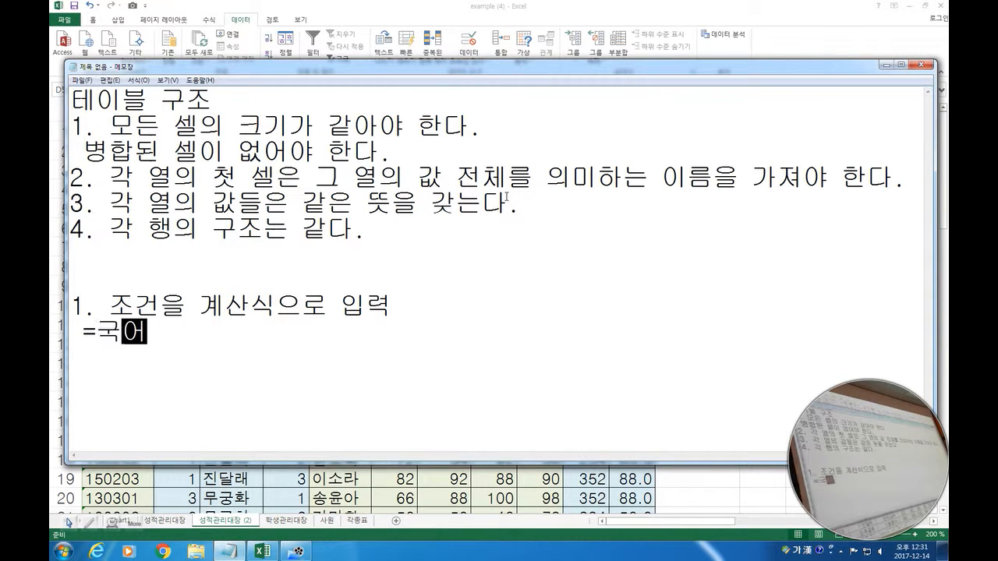
{"action": "type", "text": "+영어>"}
{"action": "type", "text": "수학+고"}
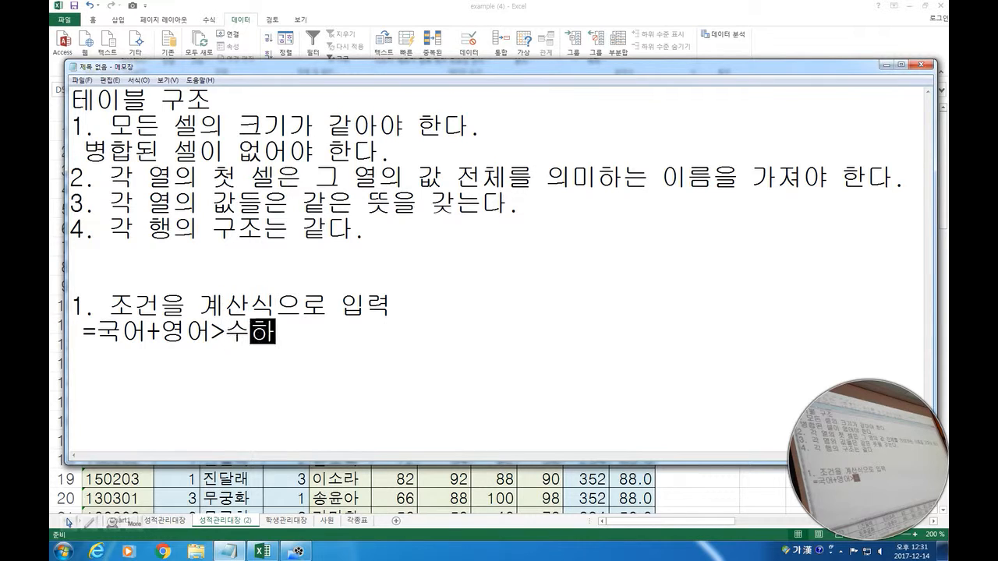
{"action": "type", "text": "과학"}
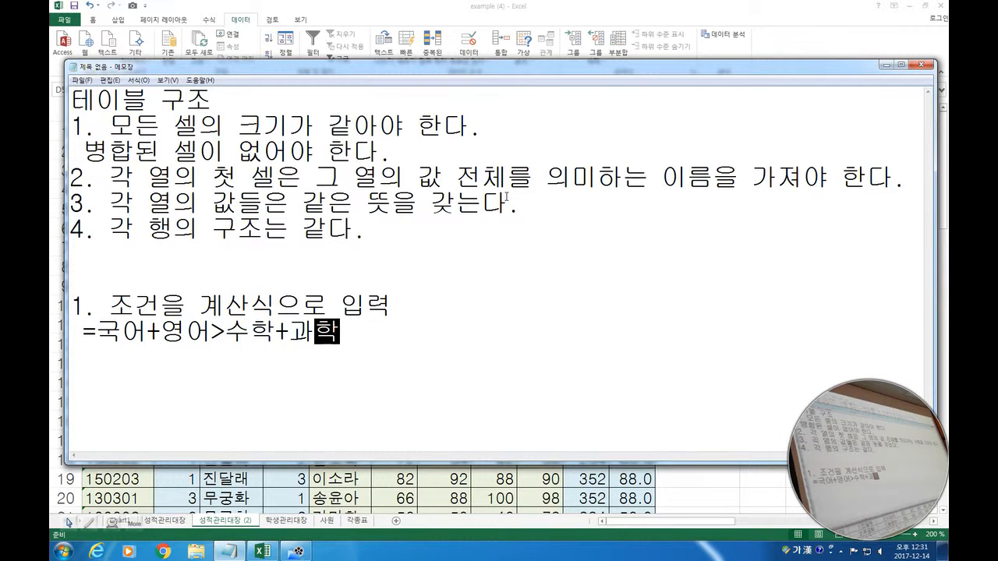
Step: Add the note line "2. 해당 열의 값을 갖고 있는 첫 셀의 주소"
{"action": "key", "text": "Return"}
{"action": "type", "text": "2."}
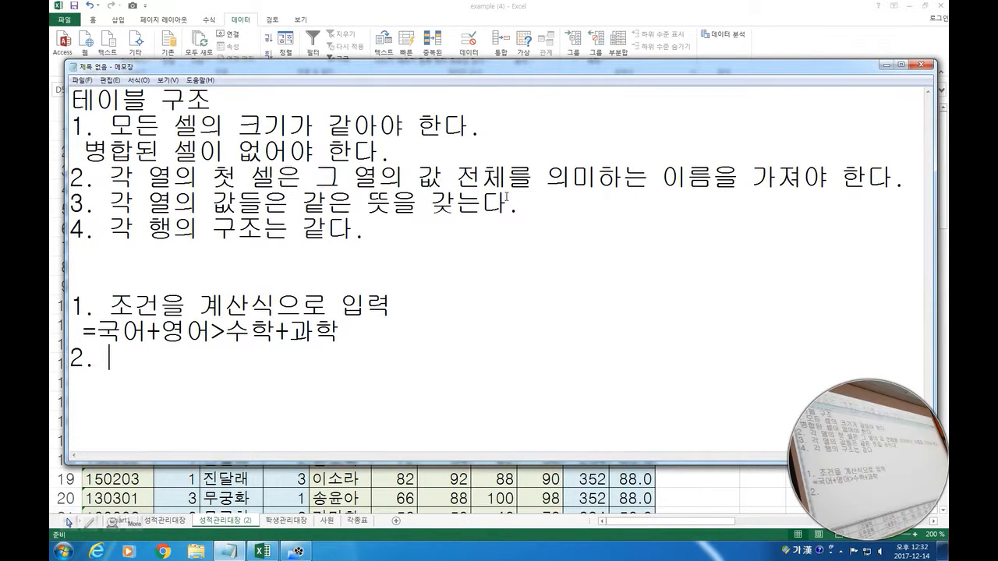
{"action": "type", "text": "해당 ㅇ"}
{"action": "type", "text": "열의 값을 갖"}
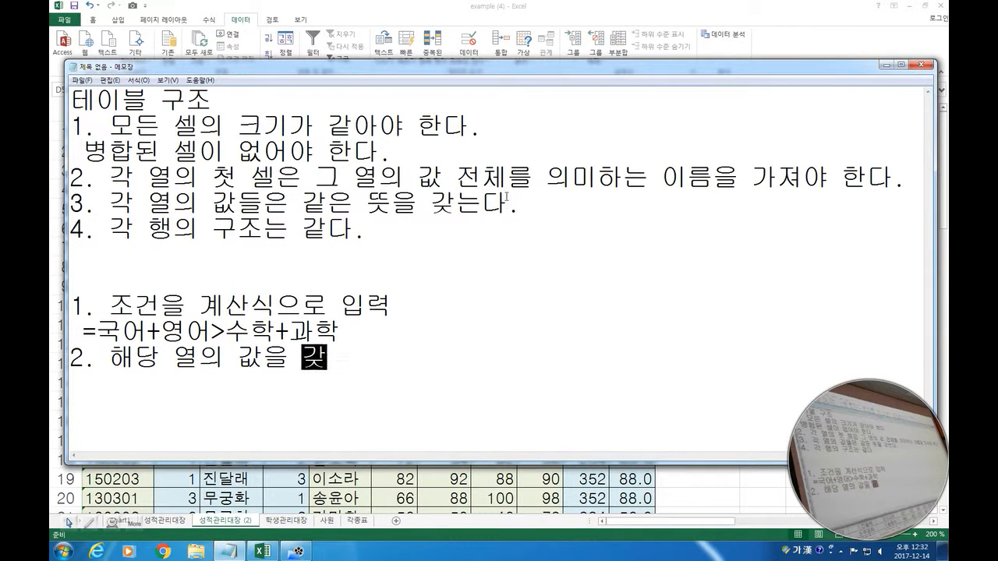
{"action": "type", "text": "고 있는"}
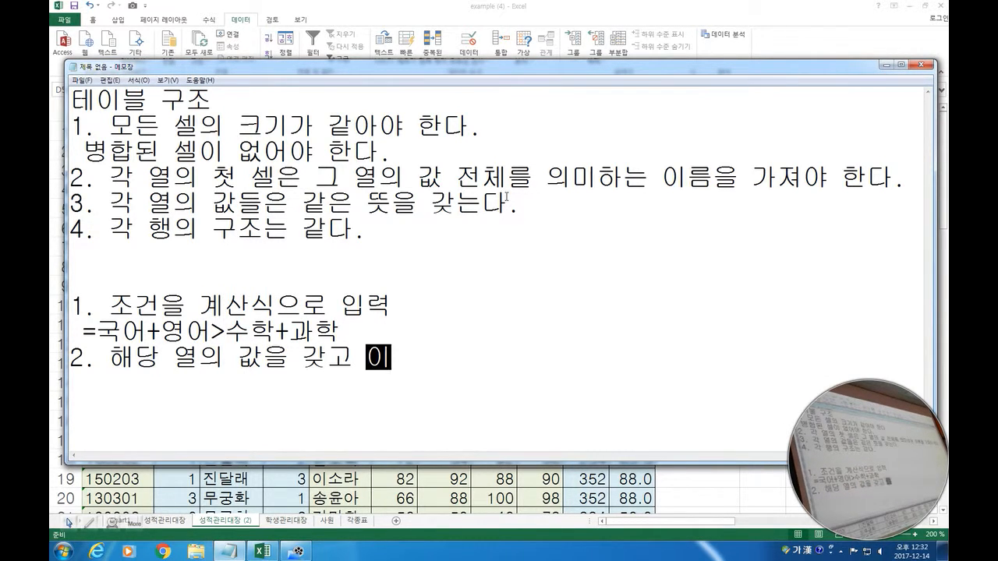
{"action": "type", "text": " 첫 "}
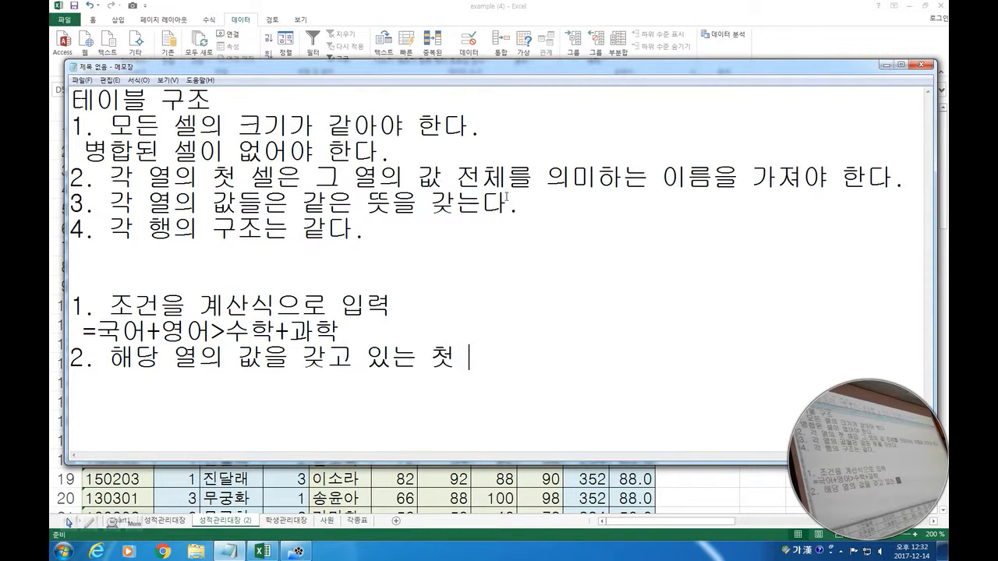
{"action": "type", "text": "셀의 ㅈㅜ소"}
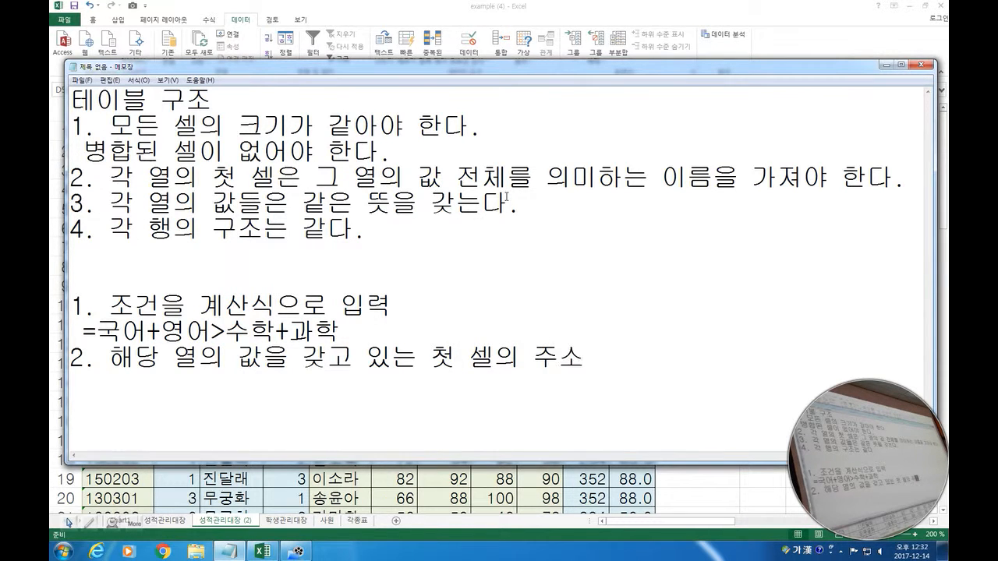
Step: Add the indented cell-reference formula "=F2+G2>H2+I2" under note item 2
{"action": "key", "text": "Return"}
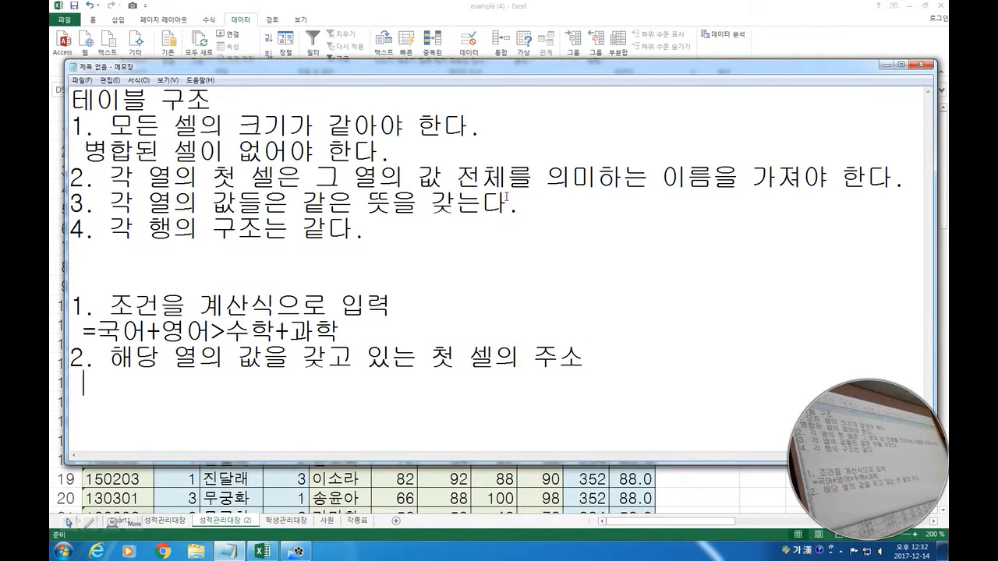
{"action": "type", "text": "="}
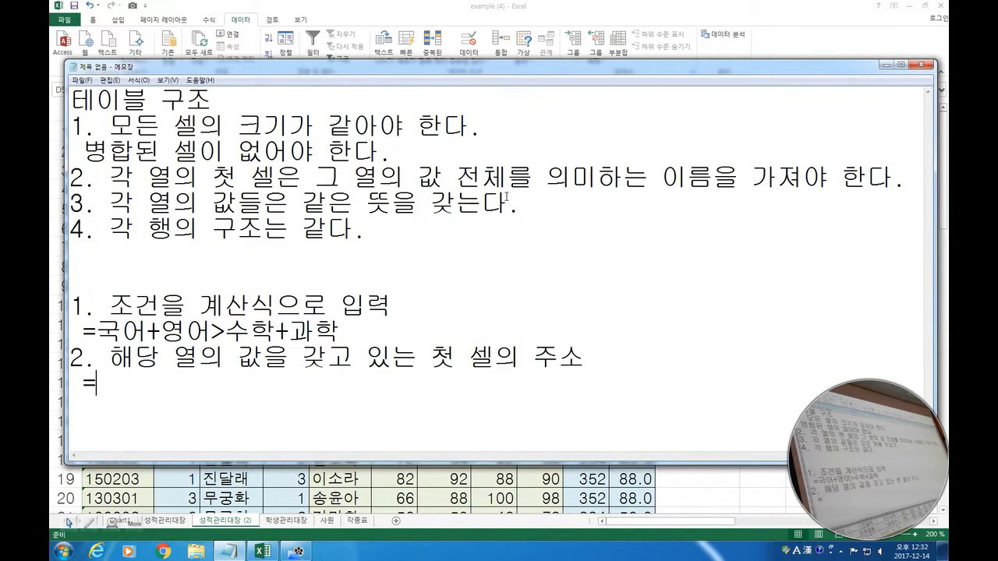
{"action": "mouse_move", "coordinate": [473, 71]}
{"action": "left_mouse_down"}
{"action": "mouse_move", "coordinate": [475, 189]}
{"action": "mouse_move", "coordinate": [478, 58]}
{"action": "left_mouse_up"}
{"action": "type", "text": "F"}
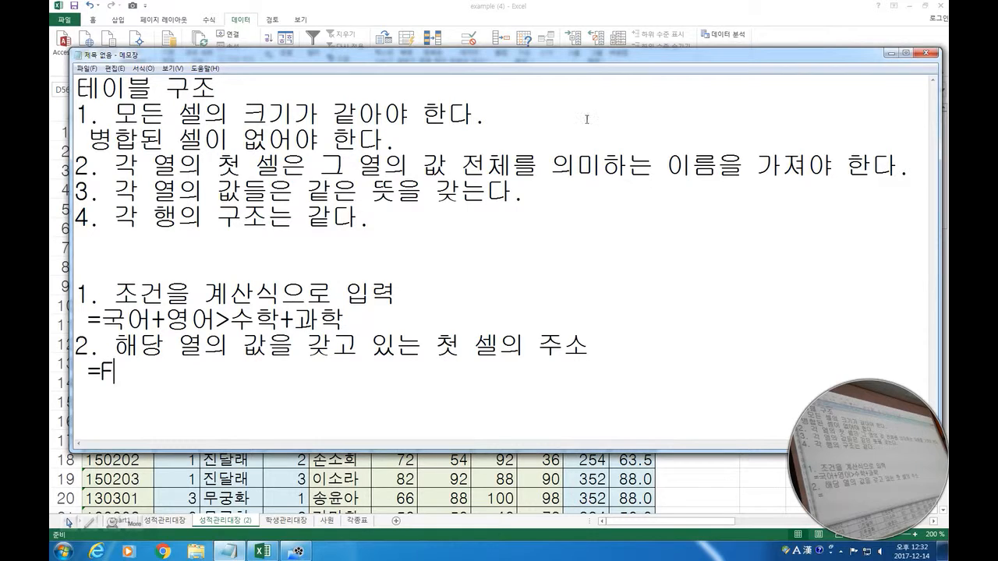
{"action": "type", "text": "2+G2"}
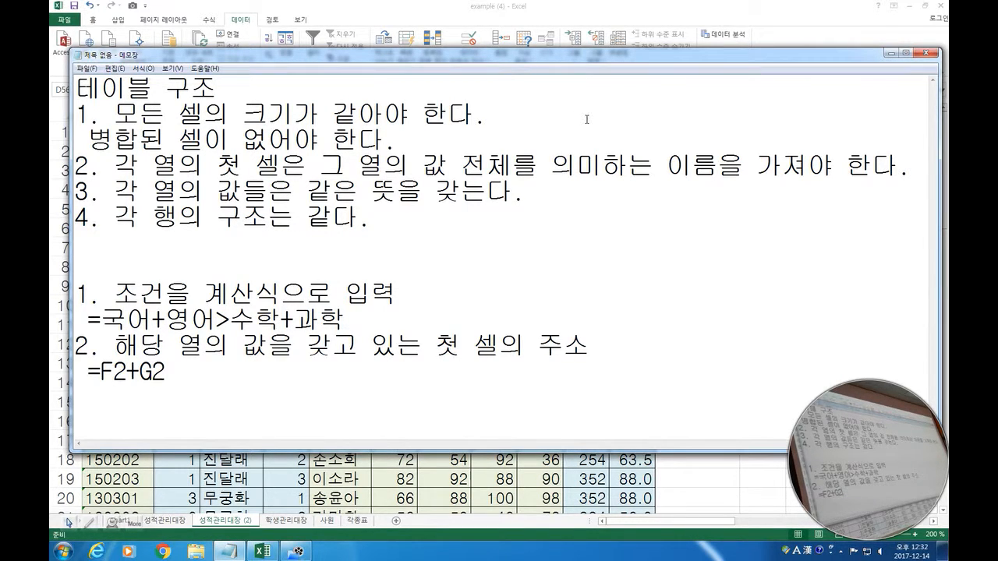
{"action": "type", "text": ">H2"}
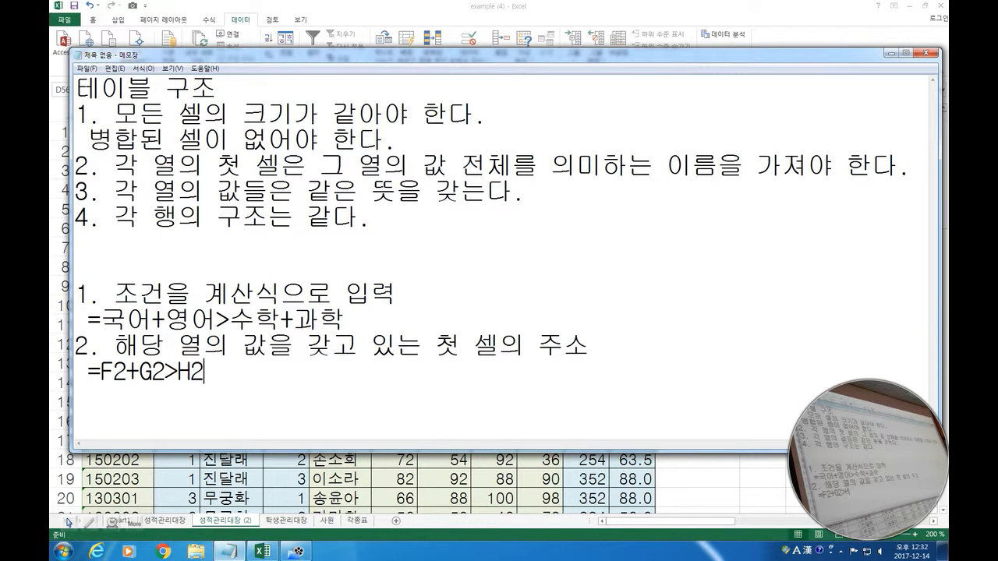
{"action": "type", "text": "+I2"}
Step: Add the note line "3. 빈 셀 바로 아래에 조건을 입력" below the cell-reference formula
{"action": "key", "text": "Return"}
{"action": "type", "text": "3."}
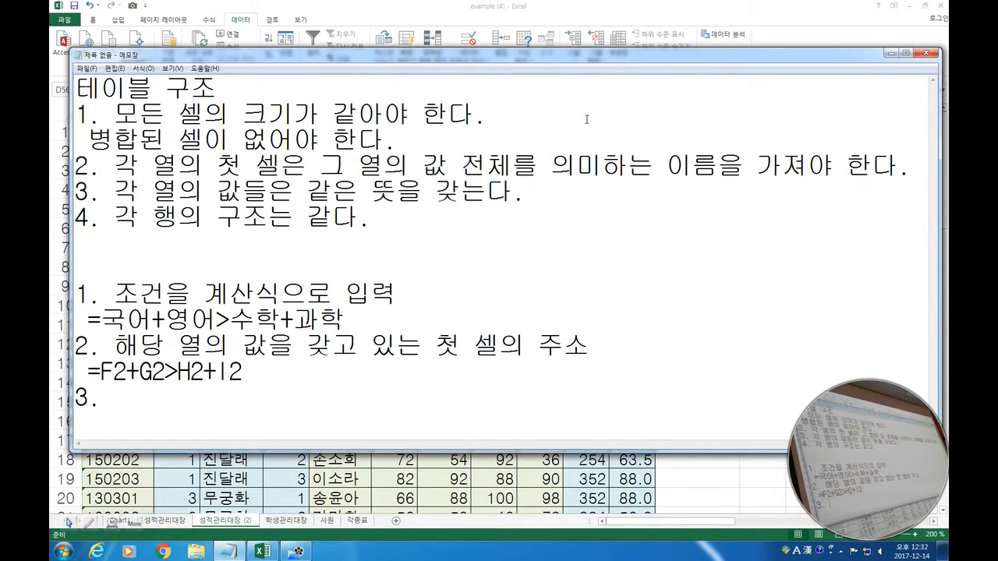
{"action": "type", "text": "빈"}
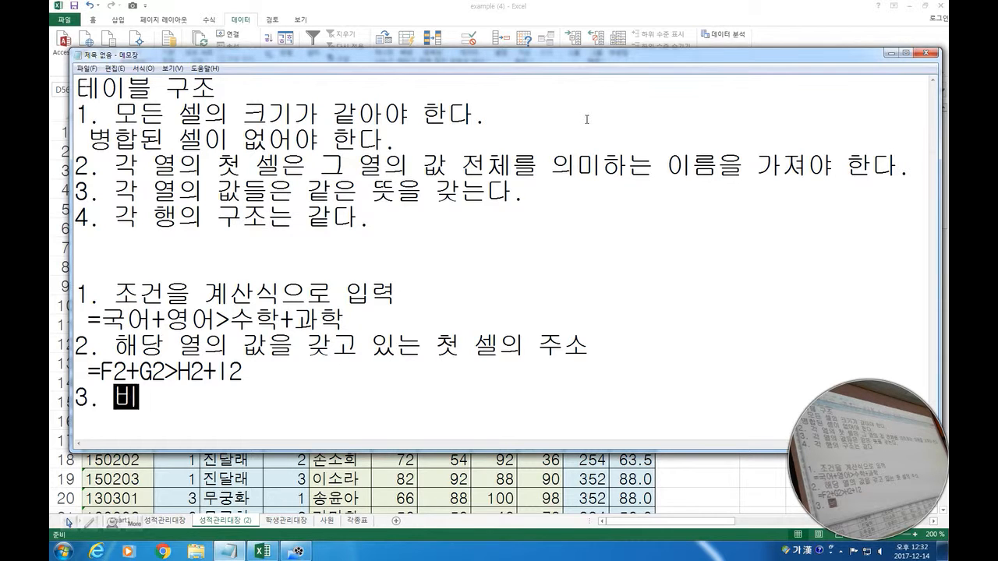
{"action": "type", "text": " 셀 바로 아래에"}
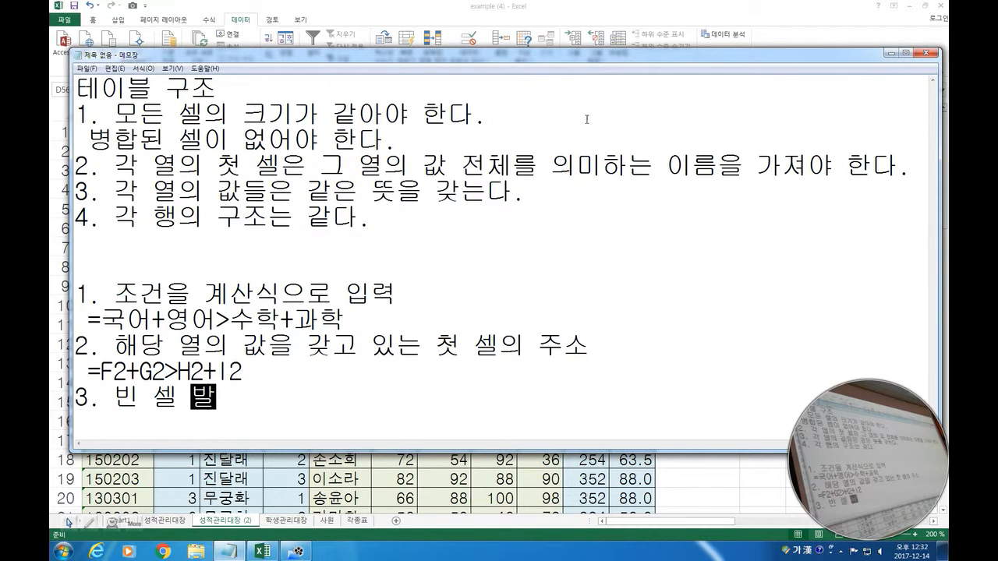
{"action": "type", "text": " 조건"}
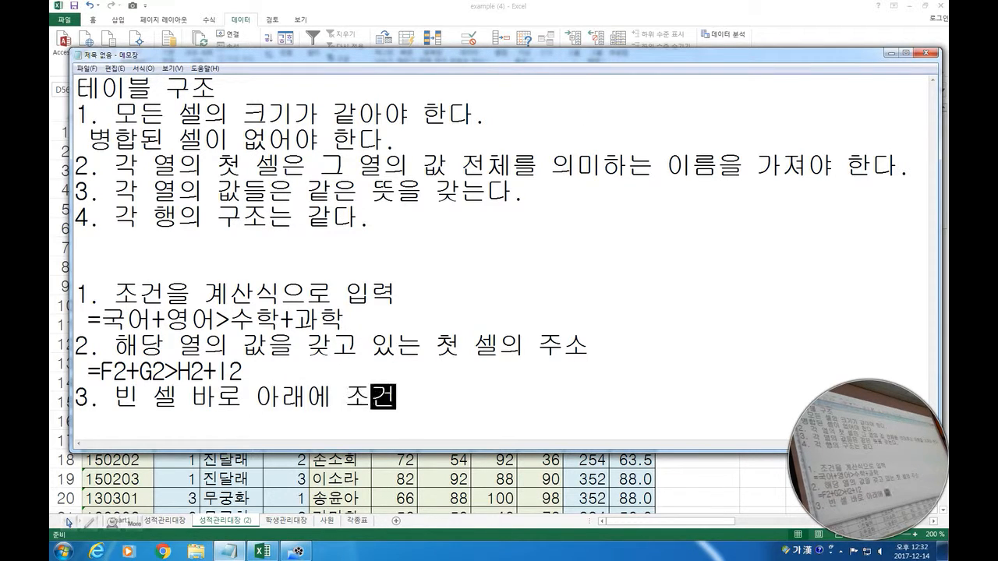
{"action": "type", "text": "을 입ㄹㅕㄱ"}
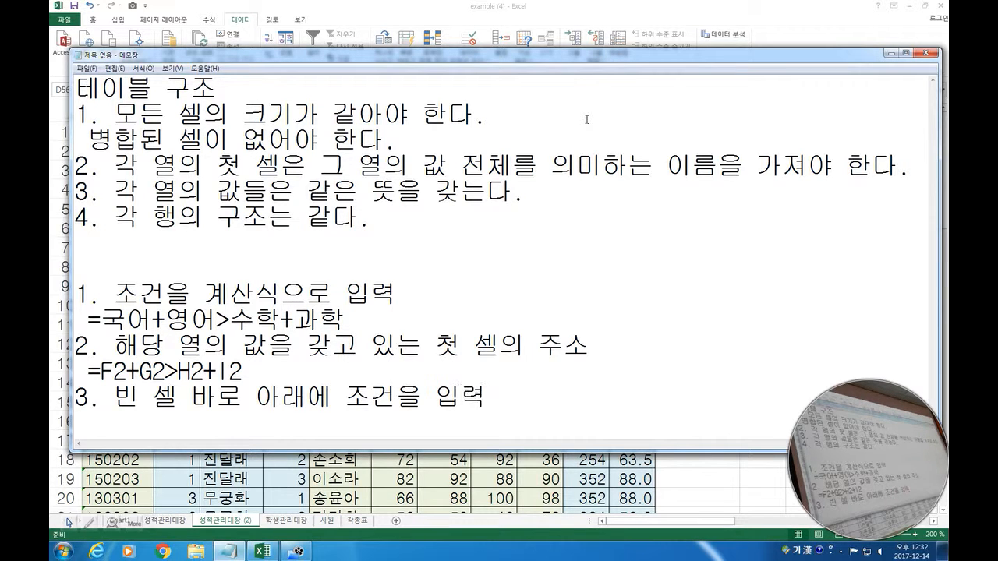
{"action": "key", "text": "Return"}
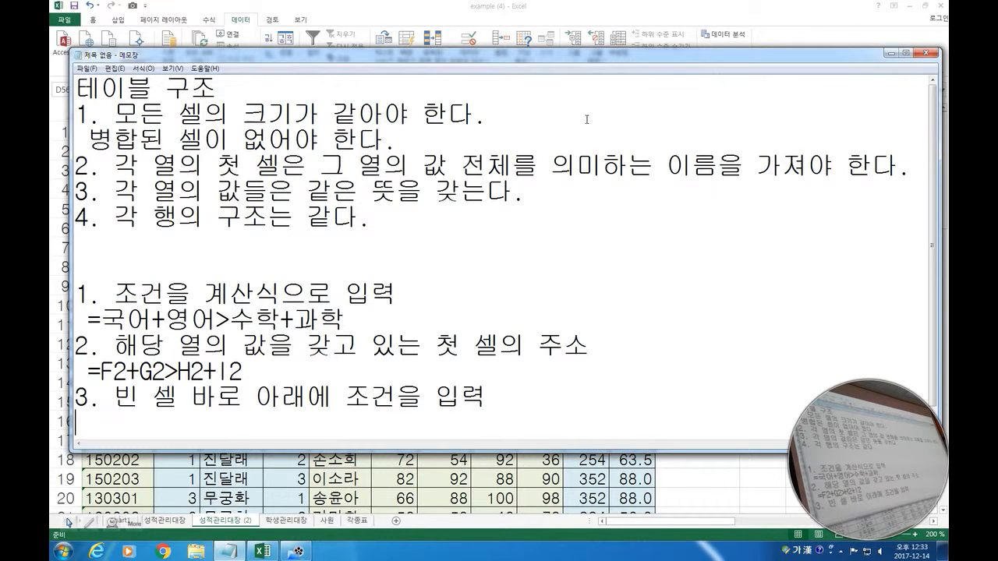
Step: Switch to the Excel workbook and enter the criteria formula =F2+G2>H2+I2 in cell M10, beneath an empty cell
{"action": "left_click", "coordinate": [603, 22]}
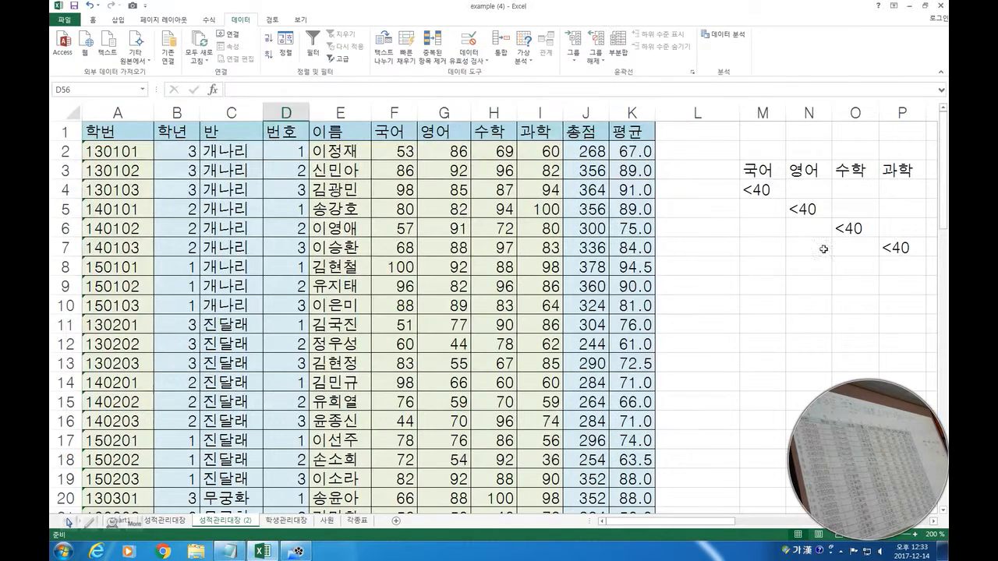
{"action": "left_click", "coordinate": [757, 208]}
{"action": "type", "text": "="}
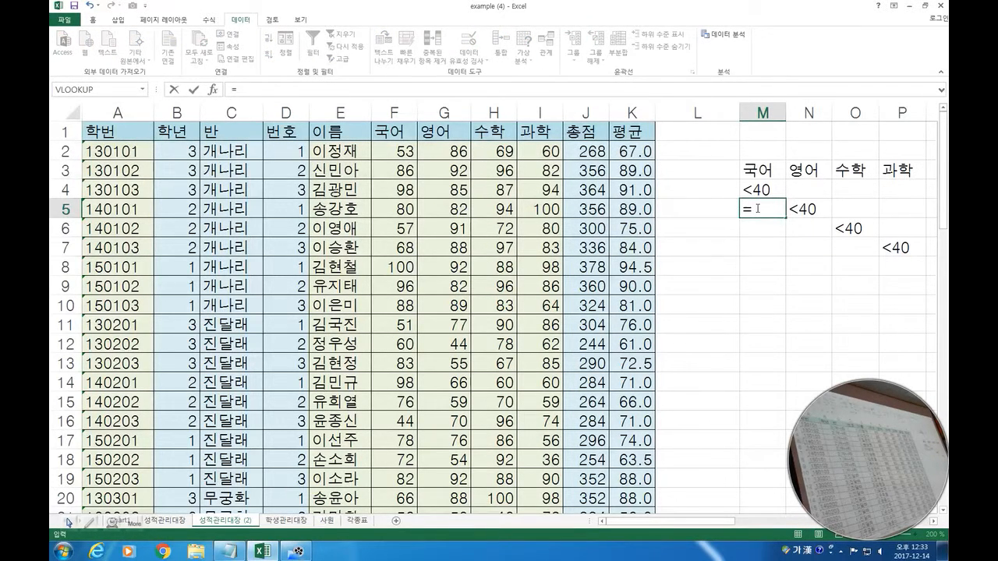
{"action": "key", "text": "Escape"}
{"action": "key", "text": "Down"}
{"action": "key", "text": "Down"}
{"action": "key", "text": "Down"}
{"action": "key", "text": "Down"}
{"action": "key", "text": "Down"}
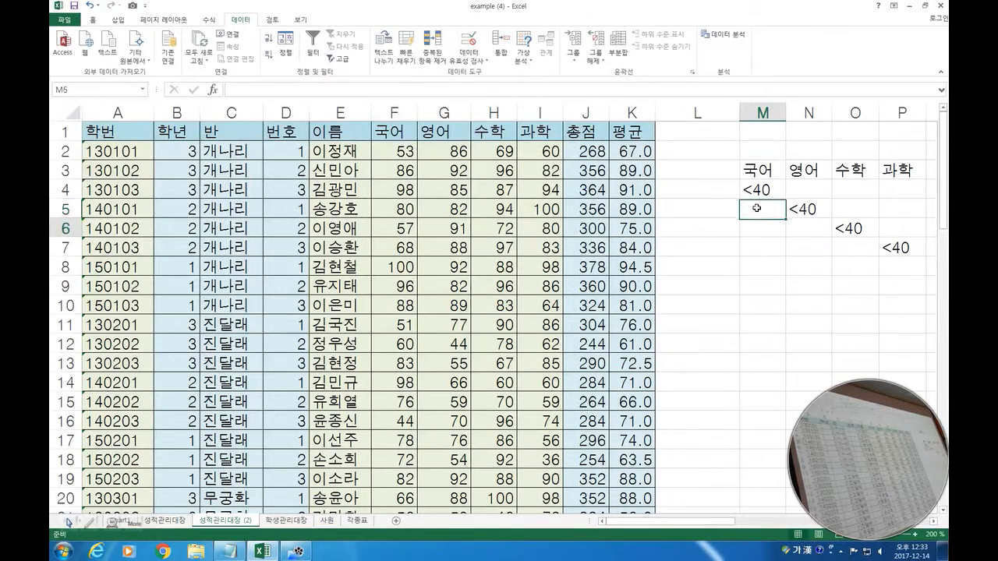
{"action": "key", "text": "Up"}
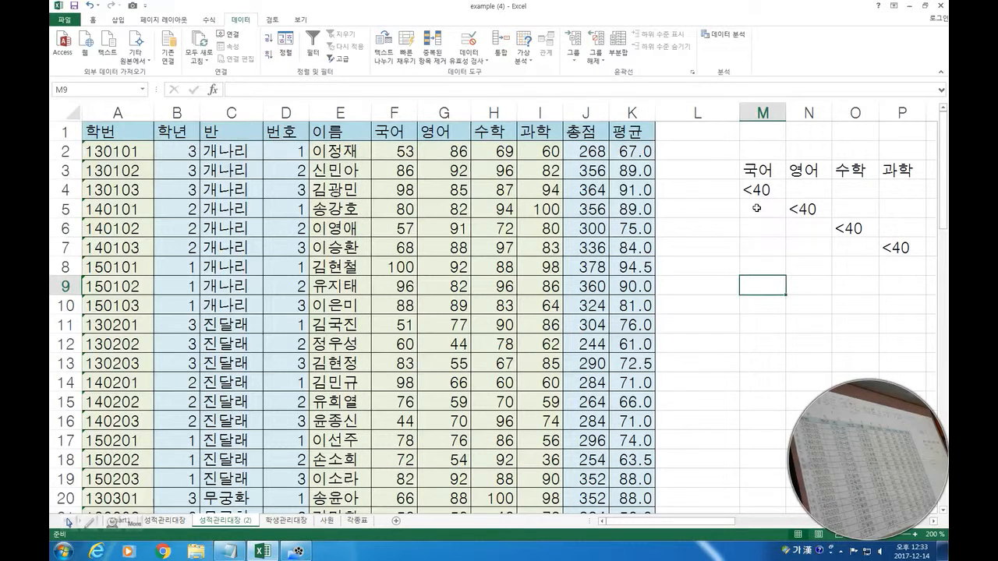
{"action": "key", "text": "Down"}
{"action": "type", "text": "=F2"}
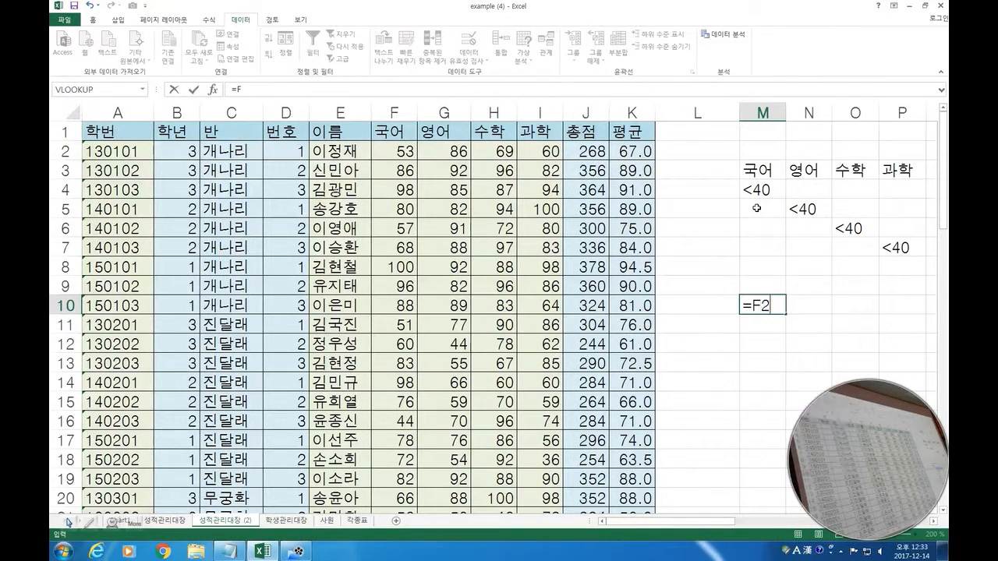
{"action": "type", "text": "+G2>H2+I2"}
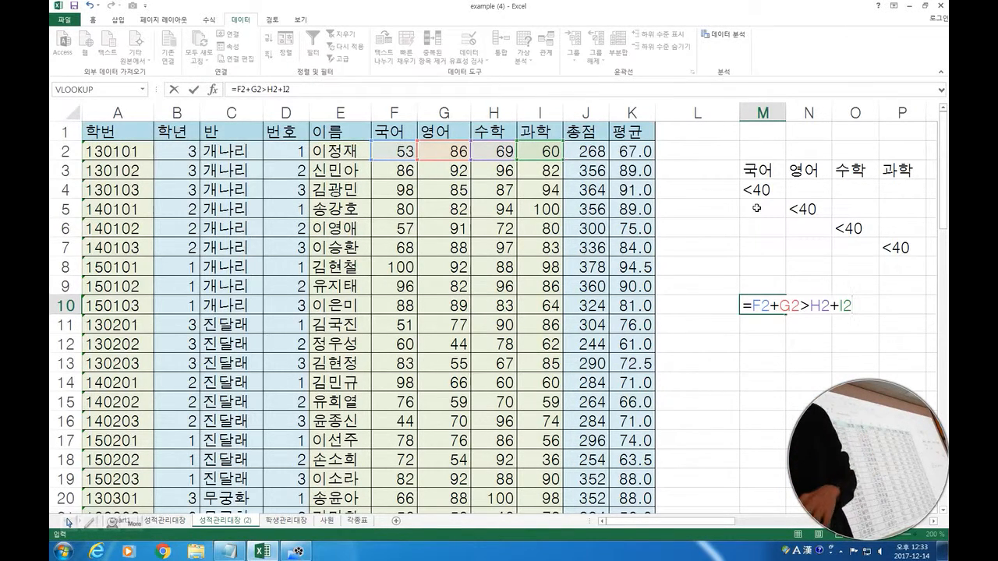
{"action": "key", "text": "Return"}
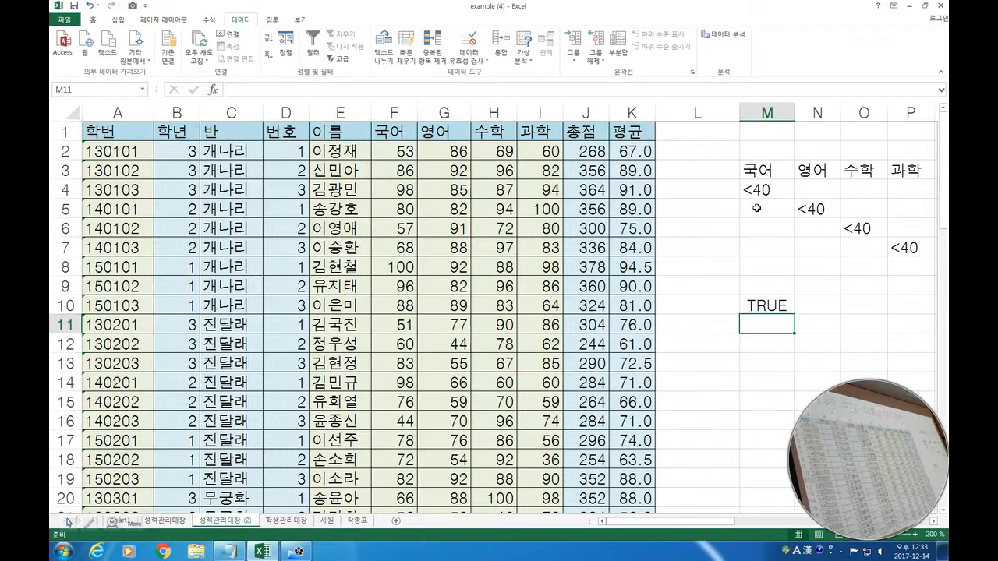
Step: Switch back to the Notepad note and add the line "4. 조건의 결과가 TRUE 또는 FALSE인지는 중요하지 않음"
{"action": "left_click", "coordinate": [228, 551]}
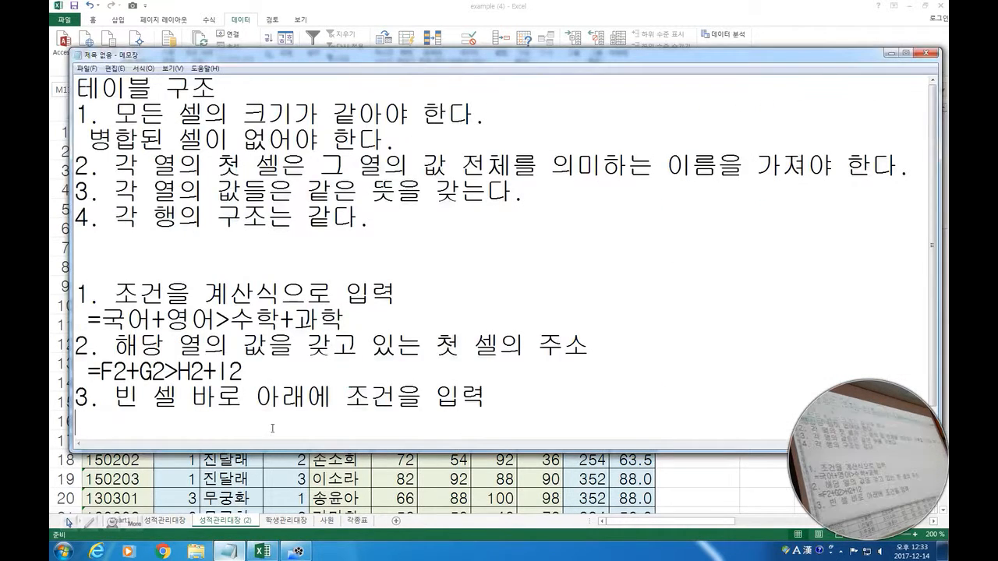
{"action": "type", "text": "4. 족ㄴ"}
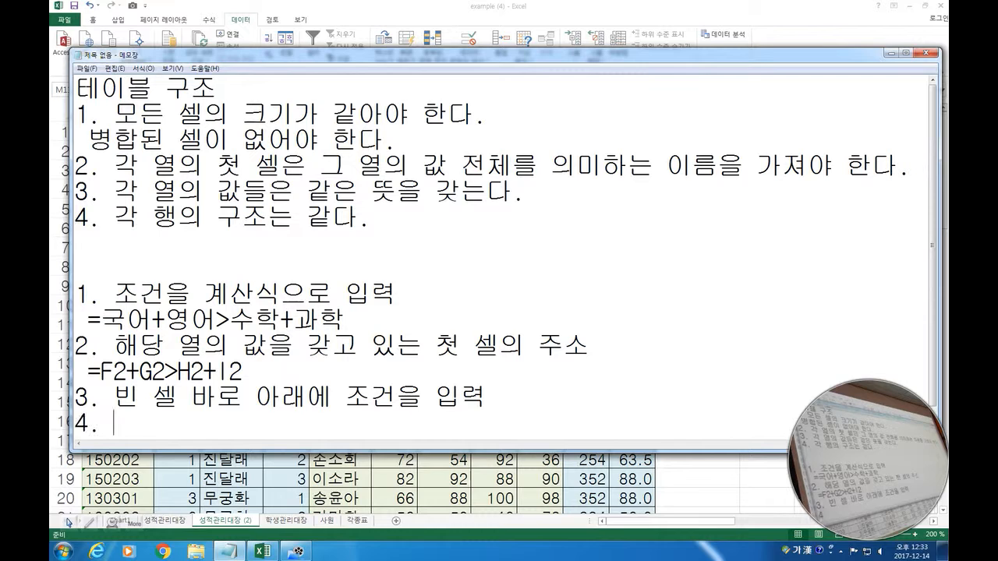
{"action": "key", "text": "BackSpace"}
{"action": "key", "text": "BackSpace"}
{"action": "type", "text": "조건의 결고가"}
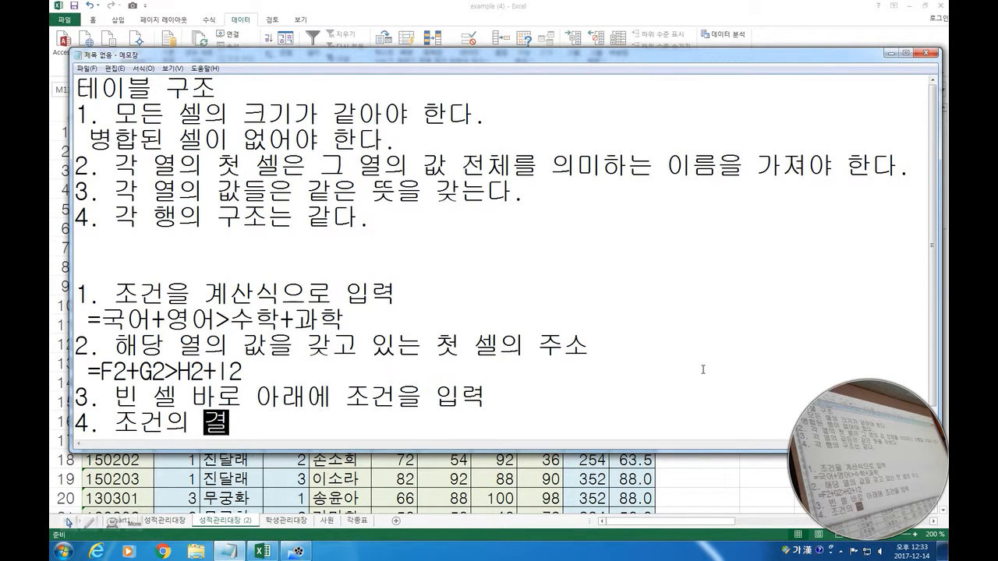
{"action": "key", "text": "BackSpace"}
{"action": "key", "text": "BackSpace"}
{"action": "key", "text": "BackSpace"}
{"action": "type", "text": "과가 "}
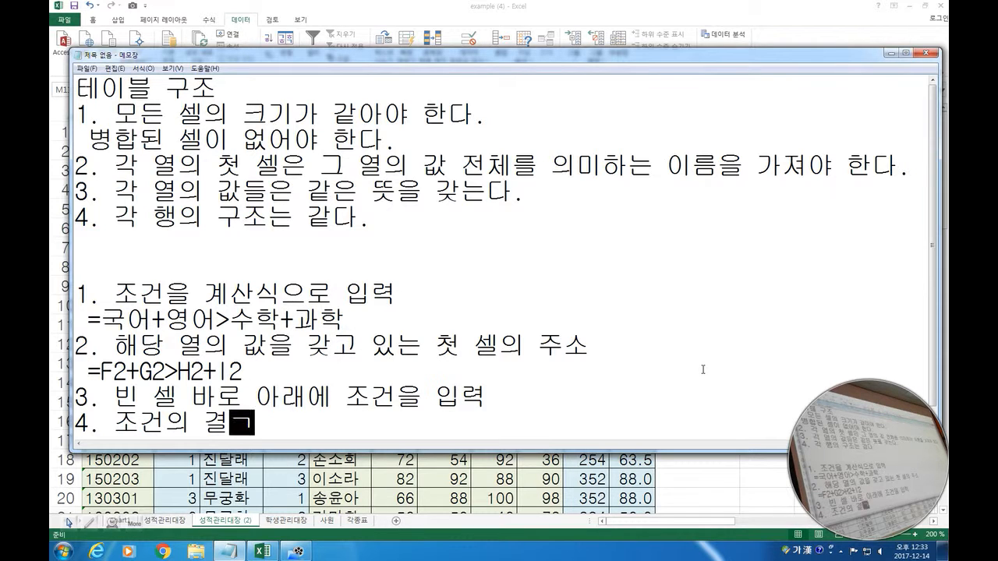
{"action": "type", "text": "TRUE 또는 F"}
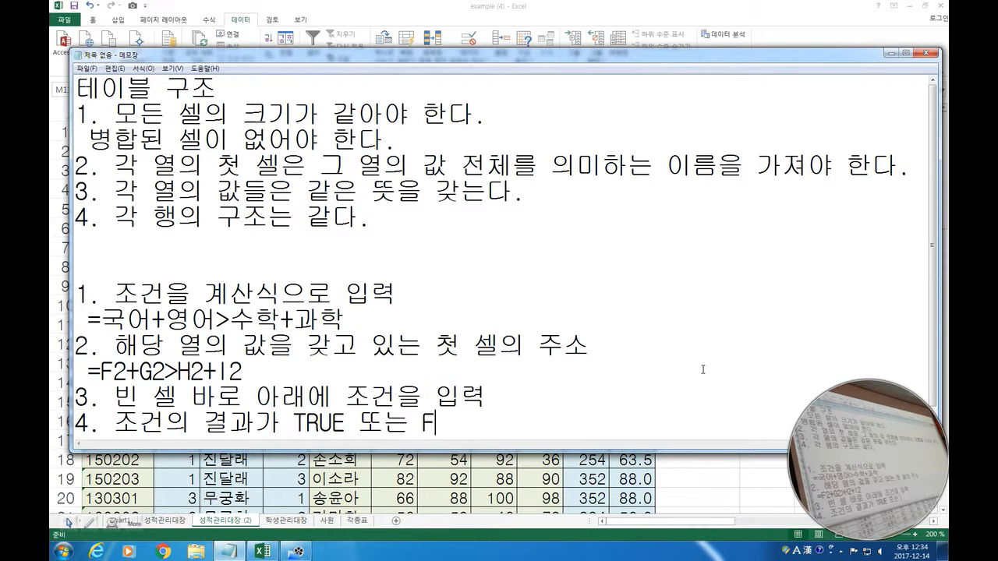
{"action": "type", "text": "ALSE"}
{"action": "key", "text": "Hangul"}
{"action": "type", "text": "인지는 중요하지안"}
{"action": "key", "text": "BackSpace"}
{"action": "key", "text": "BackSpace"}
{"action": "key", "text": "BackSpace"}
{"action": "type", "text": "않음"}
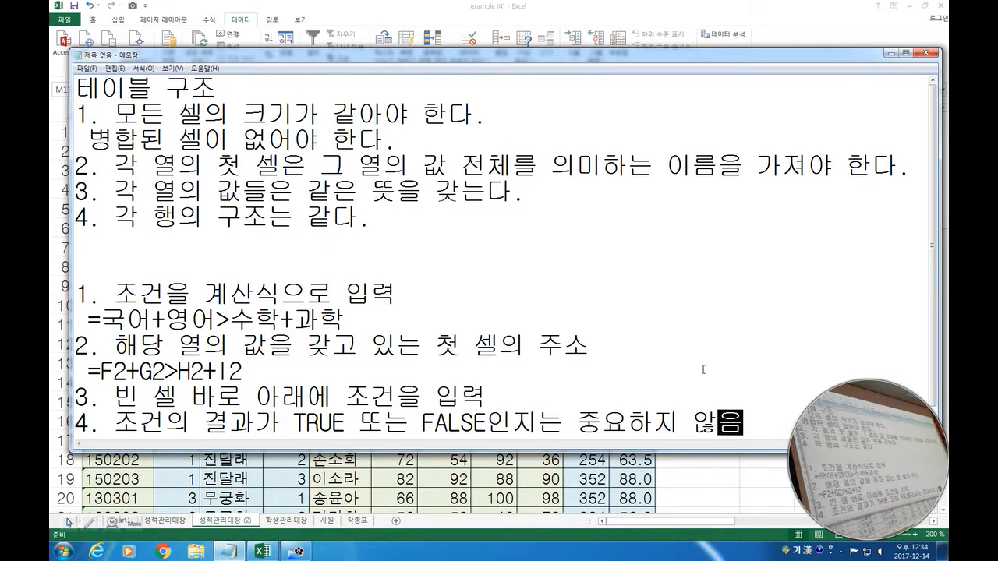
Step: Add the note line "5. 조건 범위는 빈 셀을 포함하여야 한다." below item 4
{"action": "key", "text": "Return"}
{"action": "type", "text": "5."}
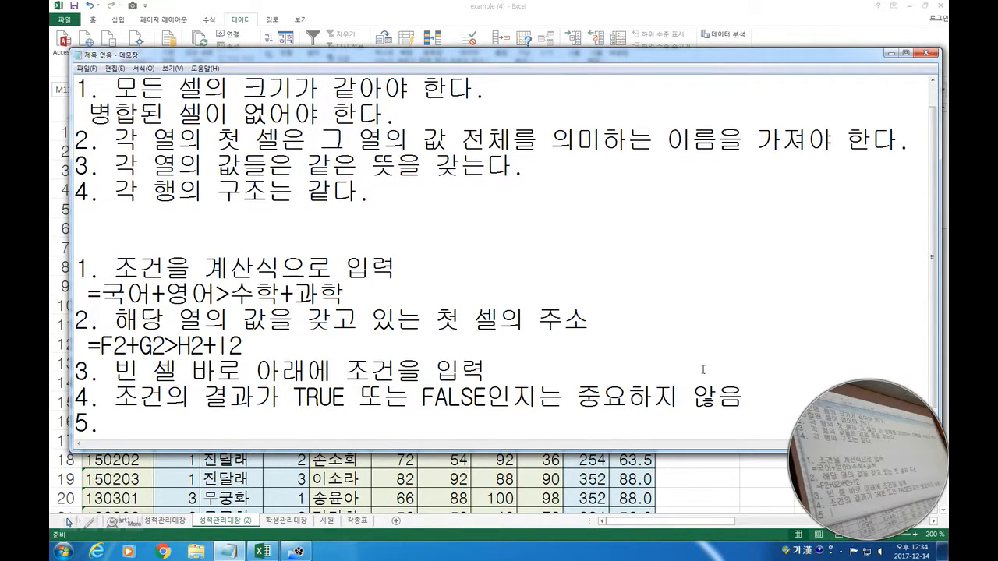
{"action": "type", "text": "조"}
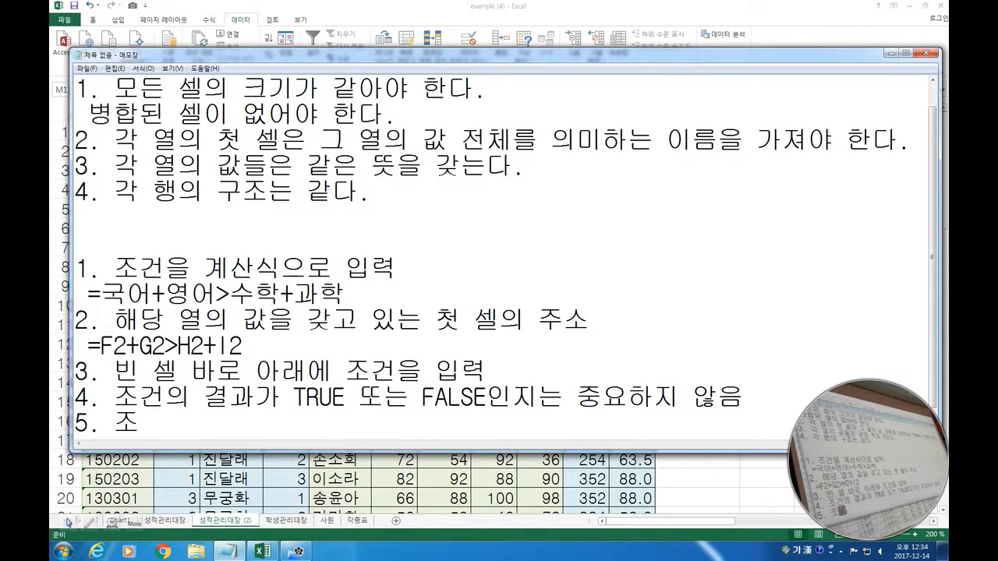
{"action": "type", "text": "건 범위는 "}
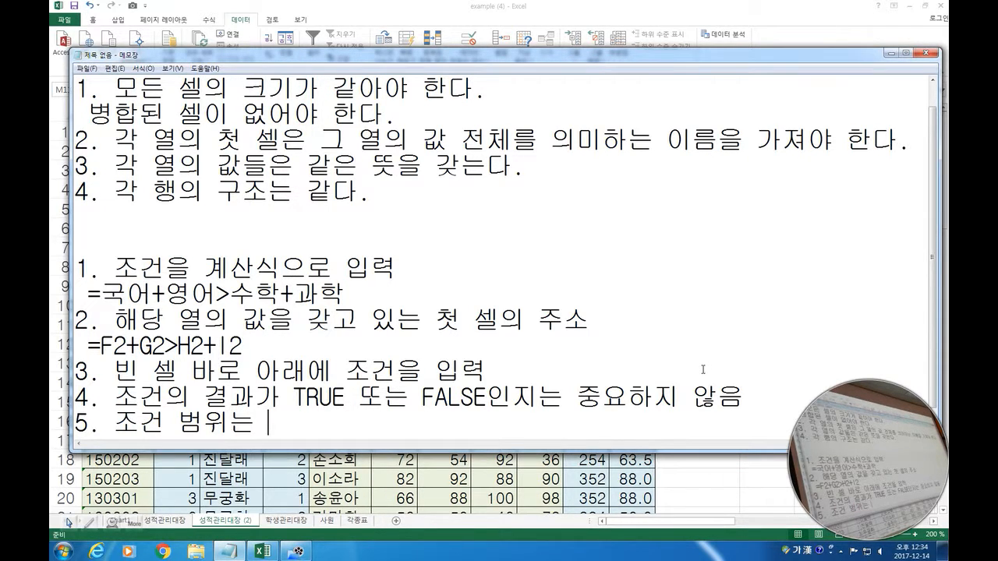
{"action": "type", "text": "비ㄴ 셀을 포함"}
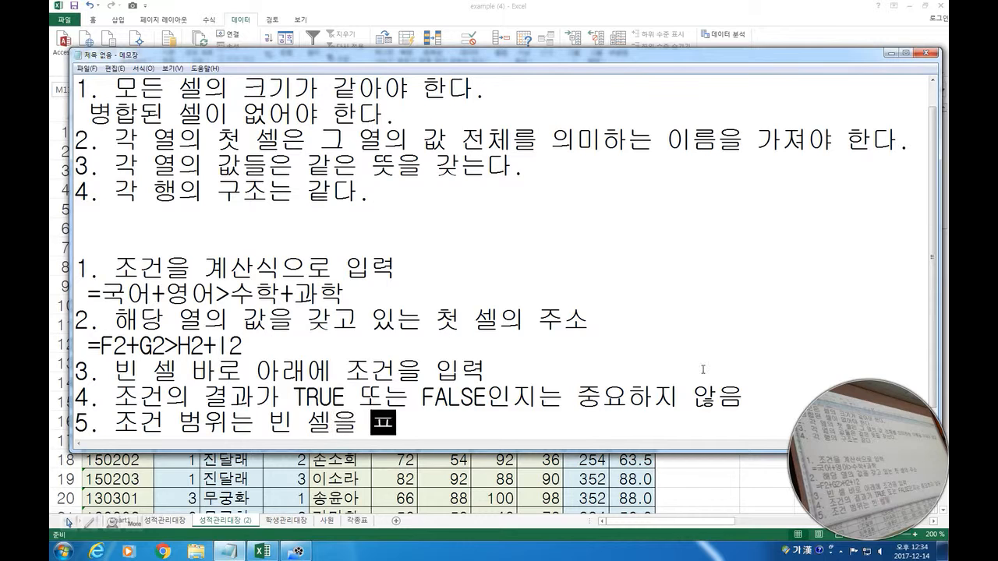
{"action": "type", "text": "하여야 한다."}
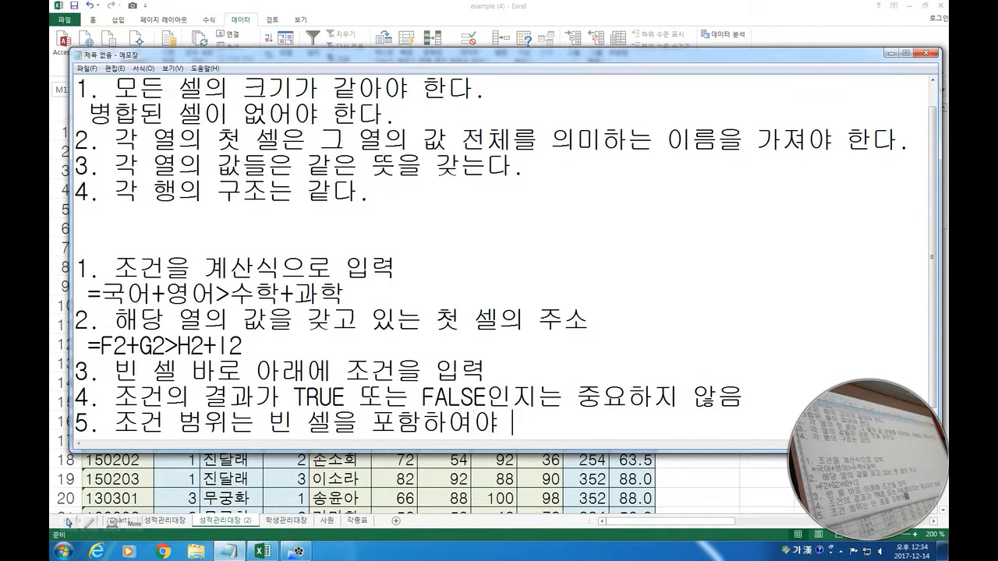
Step: Change the wording "범위는" to "범위로" in note item 5
{"action": "key", "text": "Left"}
{"action": "key", "text": "Left"}
{"action": "key", "text": "Left"}
{"action": "key", "text": "Left"}
{"action": "key", "text": "Left"}
{"action": "key", "text": "Left"}
{"action": "key", "text": "Left"}
{"action": "key", "text": "Left"}
{"action": "key", "text": "Left"}
{"action": "key", "text": "Left"}
{"action": "key", "text": "Left"}
{"action": "key", "text": "Left"}
{"action": "key", "text": "Left"}
{"action": "key", "text": "Left"}
{"action": "key", "text": "Left"}
{"action": "key", "text": "Left"}
{"action": "key", "text": "shift+Right"}
{"action": "type", "text": "로"}
{"action": "key", "text": "Right"}
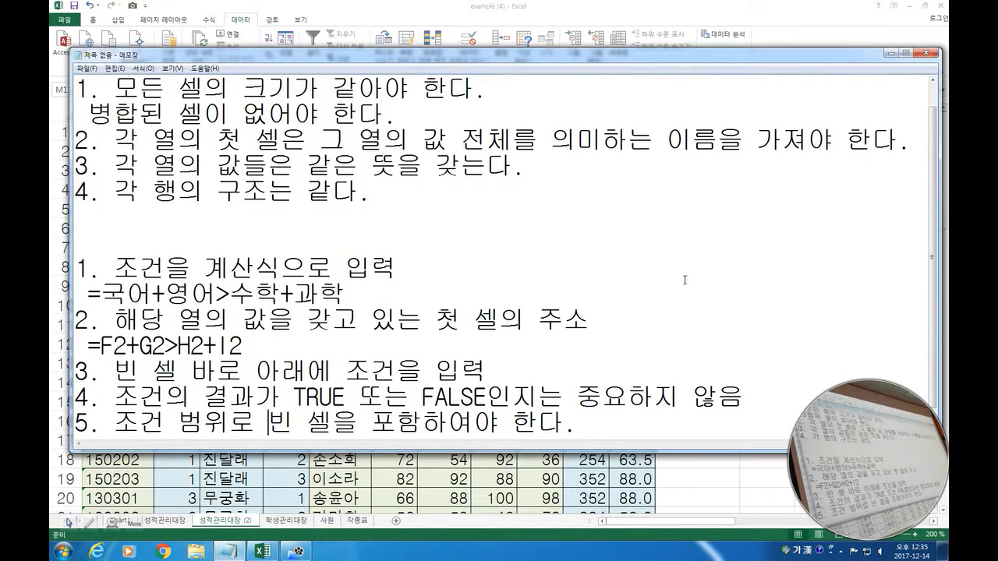
Step: Switch to the Excel workbook and review the criteria formula in cell M10
{"action": "key", "text": "alt+Tab"}
{"action": "left_click", "coordinate": [777, 308]}
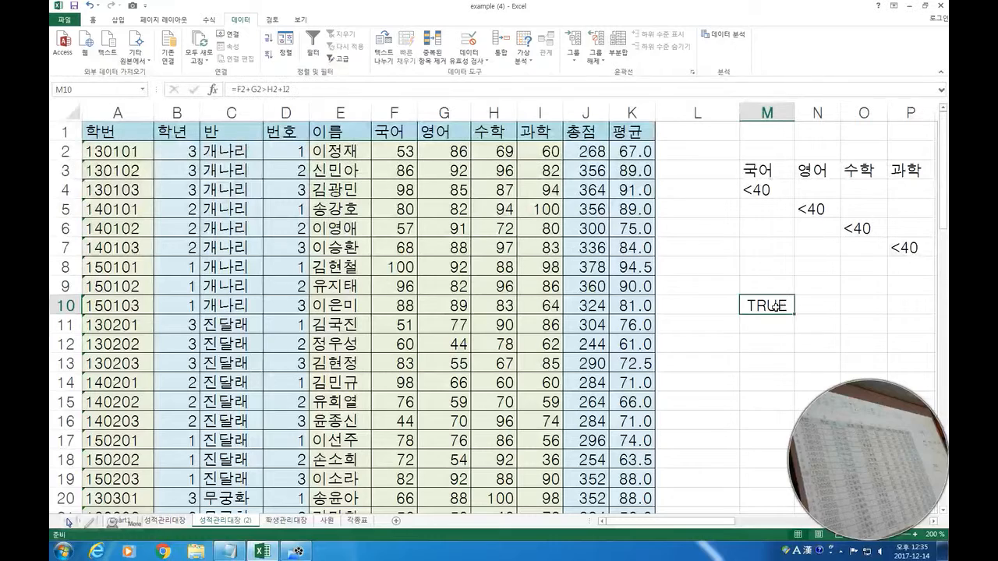
{"action": "double_click", "coordinate": [789, 309]}
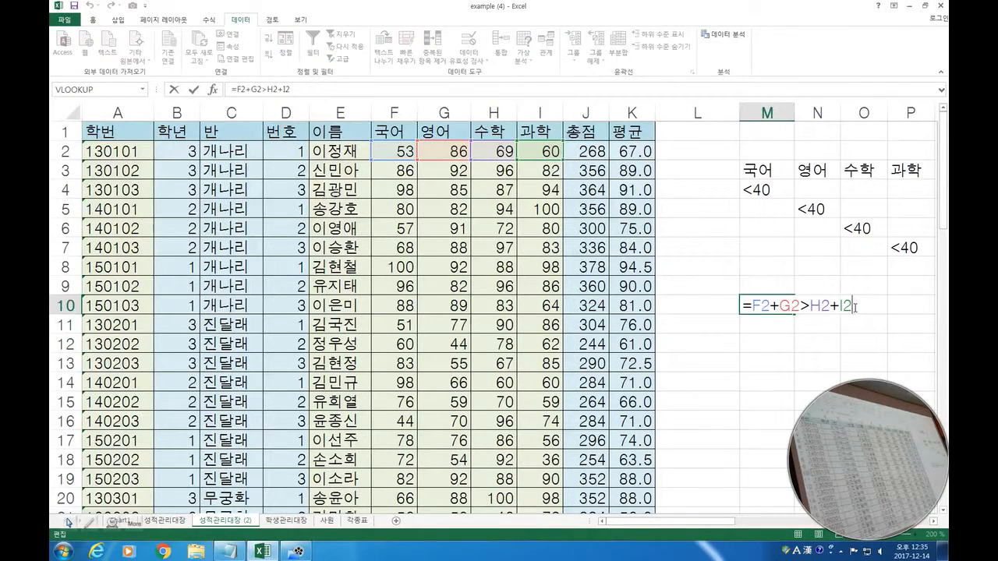
{"action": "key", "text": "Return"}
Step: Open the advanced filter from a cell inside the score table and set the result to be copied to another location
{"action": "key", "text": "Up"}
{"action": "key", "text": "Left"}
{"action": "key", "text": "Left"}
{"action": "key", "text": "Left"}
{"action": "key", "text": "Left"}
{"action": "key", "text": "Left"}
{"action": "key", "text": "Left"}
{"action": "key", "text": "Left"}
{"action": "key", "text": "Left"}
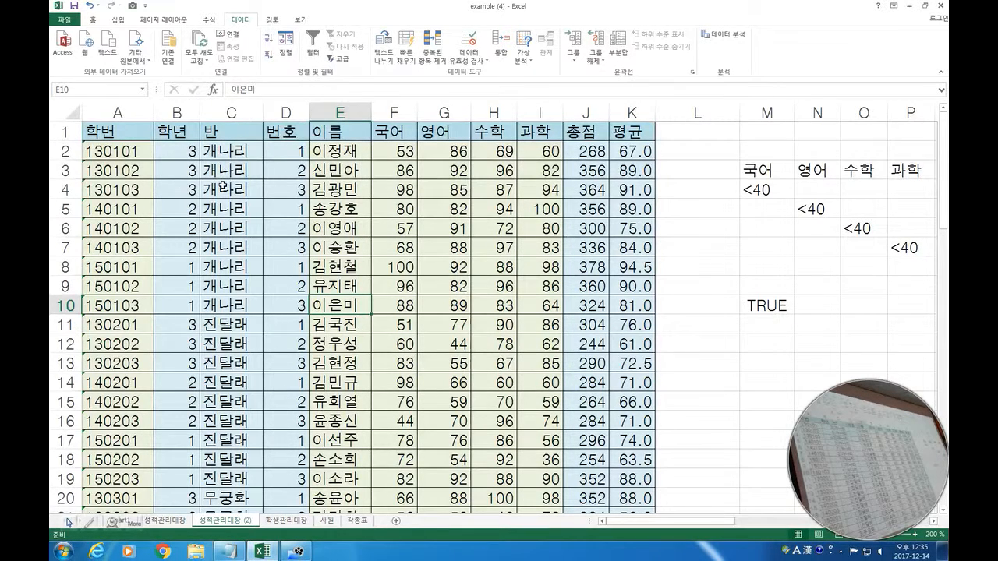
{"action": "left_click", "coordinate": [224, 185]}
{"action": "left_click", "coordinate": [410, 248]}
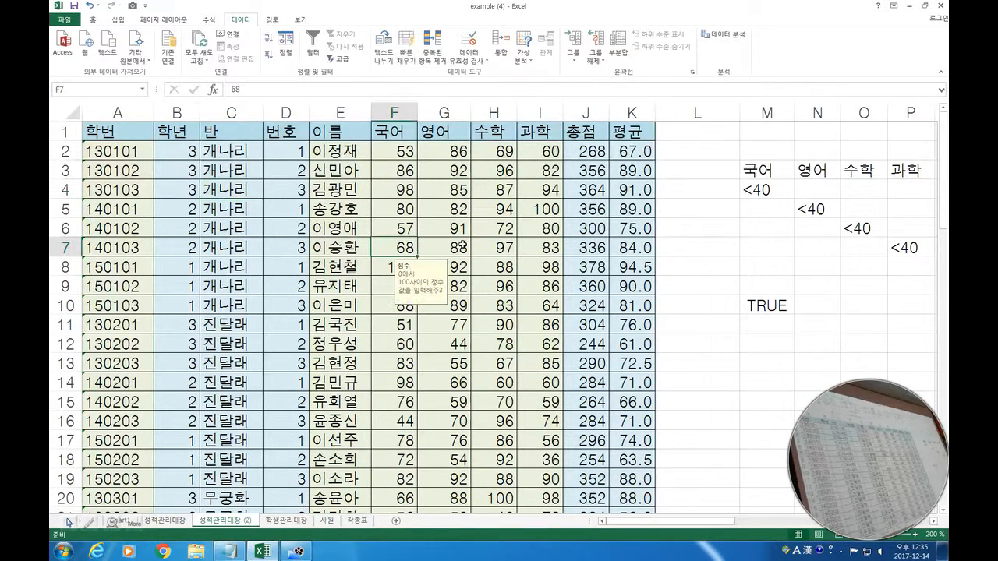
{"action": "left_click", "coordinate": [341, 58]}
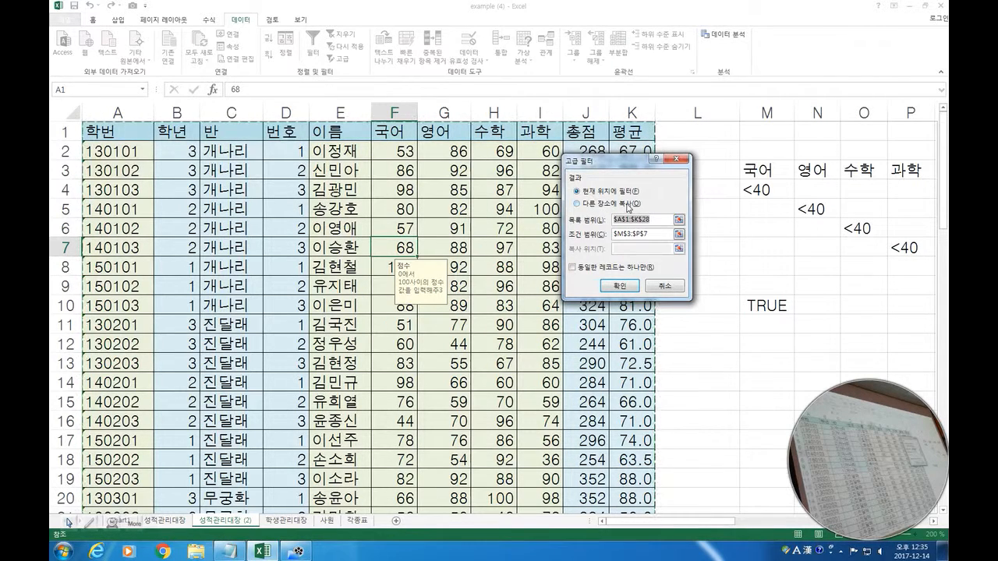
{"action": "left_click", "coordinate": [586, 207]}
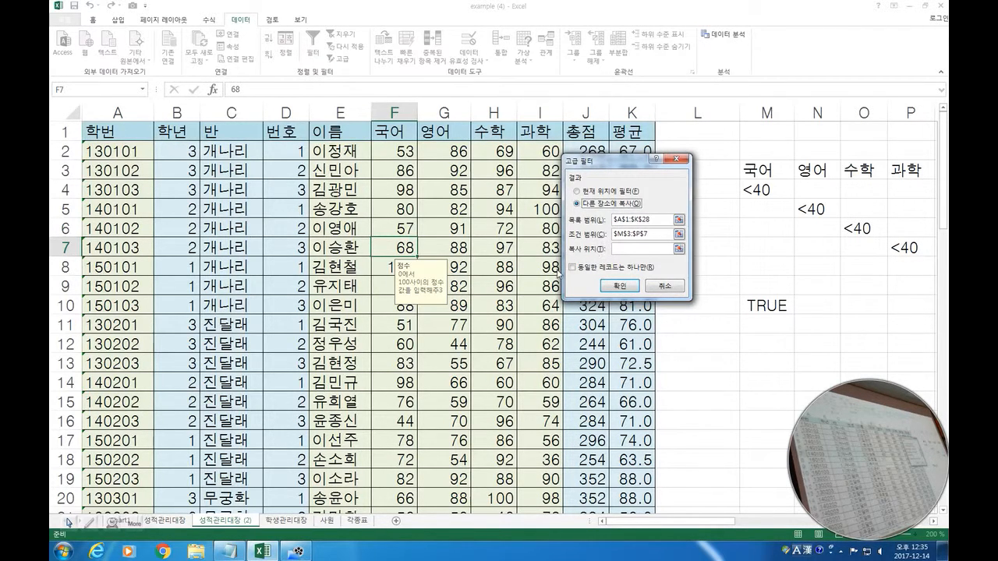
Step: Replace the advanced filter's criteria range with cells M9:M10, including the empty cell above the formula
{"action": "left_click", "coordinate": [662, 221]}
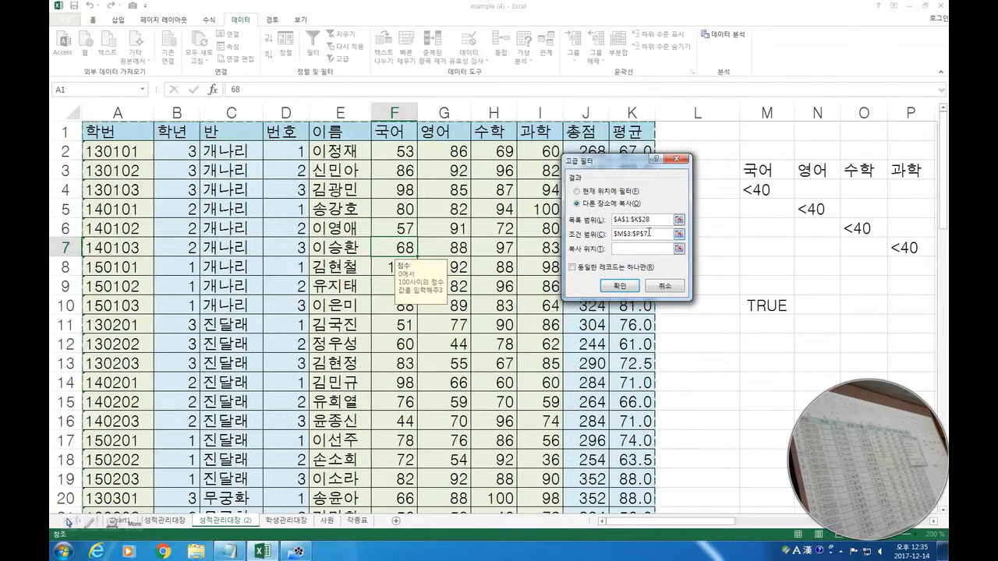
{"action": "left_click", "coordinate": [666, 233]}
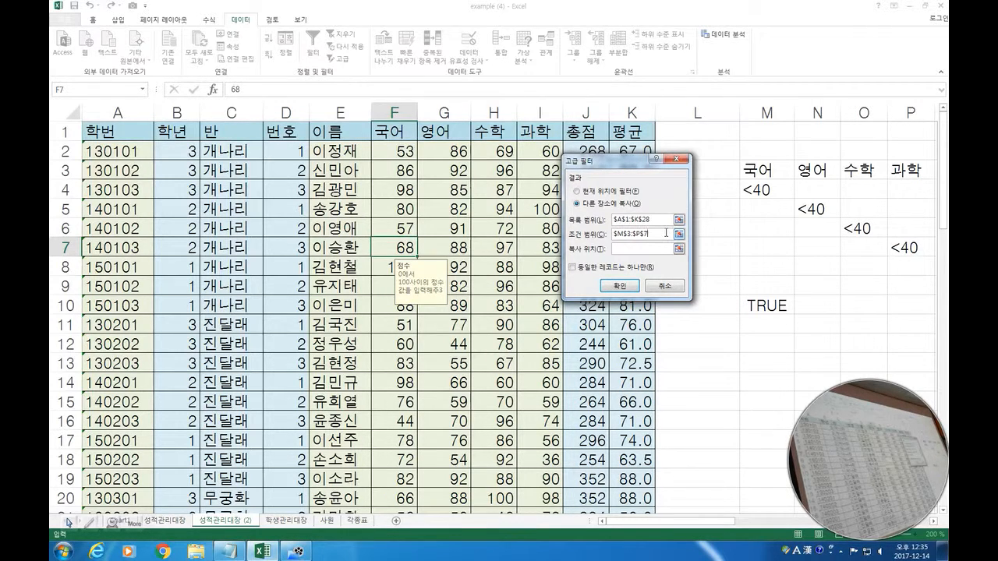
{"action": "key", "text": "BackSpace"}
{"action": "key", "text": "BackSpace"}
{"action": "key", "text": "BackSpace"}
{"action": "key", "text": "BackSpace"}
{"action": "key", "text": "BackSpace"}
{"action": "key", "text": "BackSpace"}
{"action": "key", "text": "BackSpace"}
{"action": "key", "text": "BackSpace"}
{"action": "left_click_drag", "start_coordinate": [768, 312], "coordinate": [769, 287]}
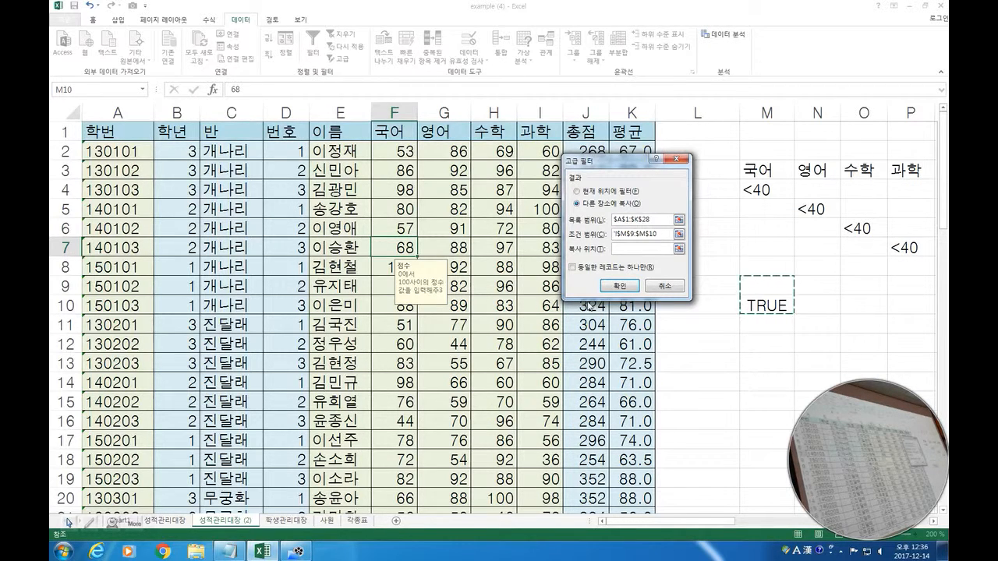
Step: Set the advanced filter's copy destination to cell A56, below the earlier extracted tables, and run the filter
{"action": "left_click", "coordinate": [618, 248]}
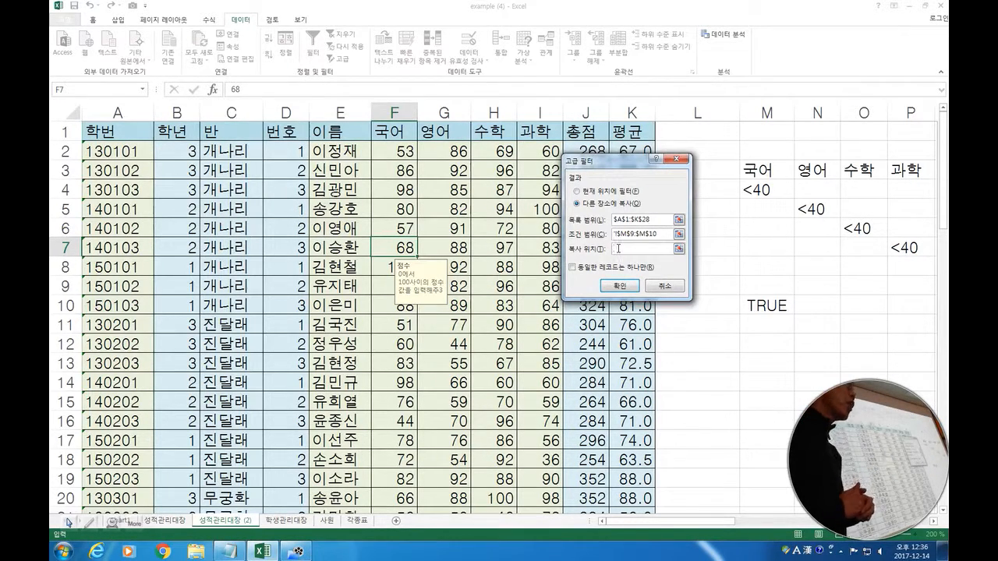
{"action": "left_click", "coordinate": [617, 249]}
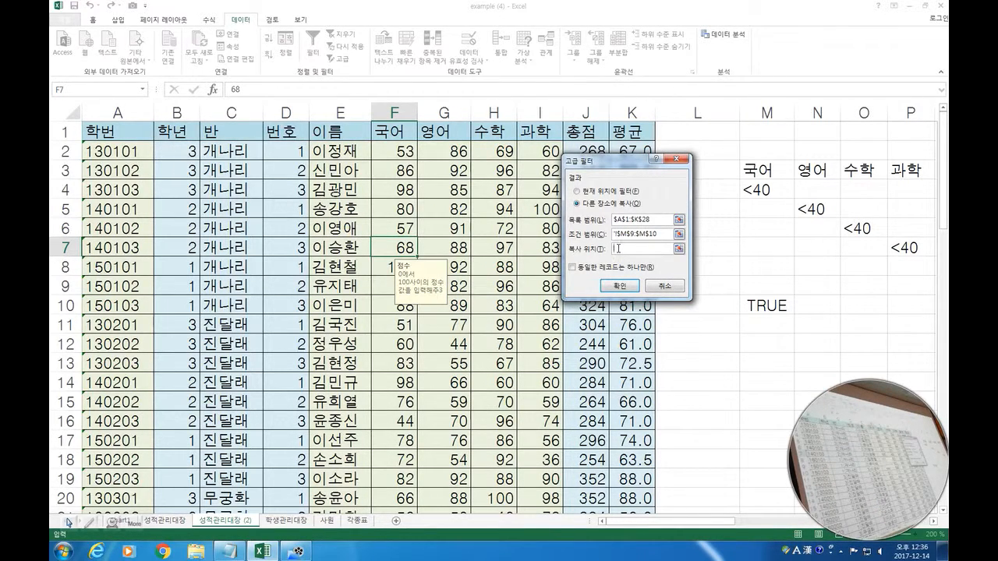
{"action": "scroll", "coordinate": [224, 337], "scroll_direction": "down", "scroll_amount": 10}
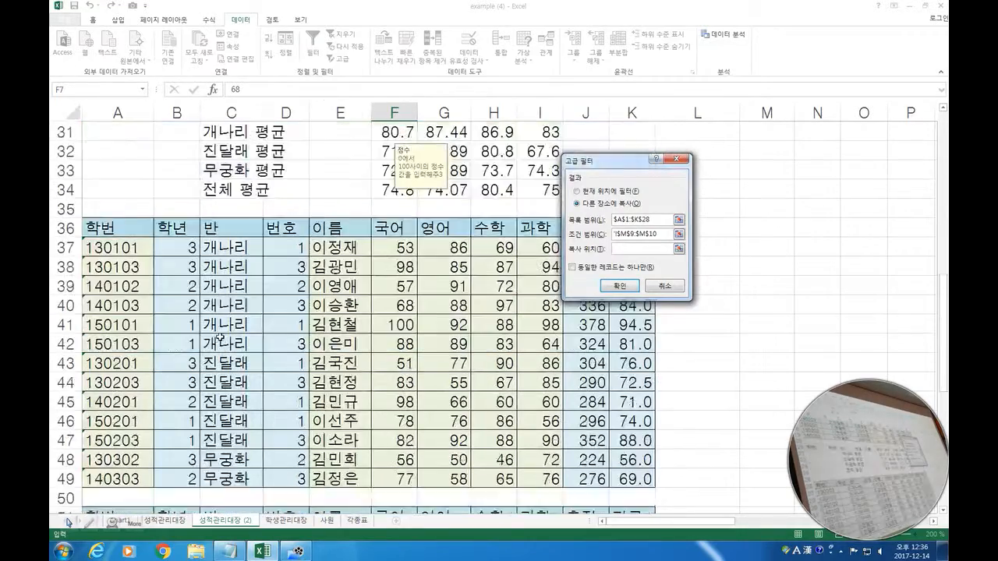
{"action": "scroll", "coordinate": [221, 337], "scroll_direction": "down", "scroll_amount": 4}
{"action": "left_click", "coordinate": [88, 382]}
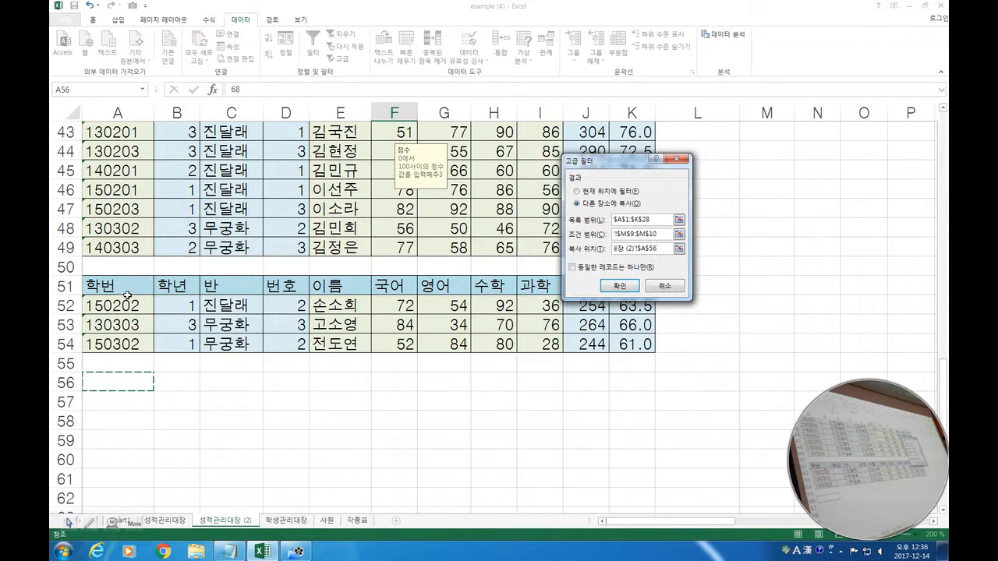
{"action": "left_click", "coordinate": [618, 286]}
{"action": "scroll", "coordinate": [613, 287], "scroll_direction": "up", "scroll_amount": 1}
{"action": "scroll", "coordinate": [613, 286], "scroll_direction": "down", "scroll_amount": 10}
{"action": "scroll", "coordinate": [613, 286], "scroll_direction": "down", "scroll_amount": 5}
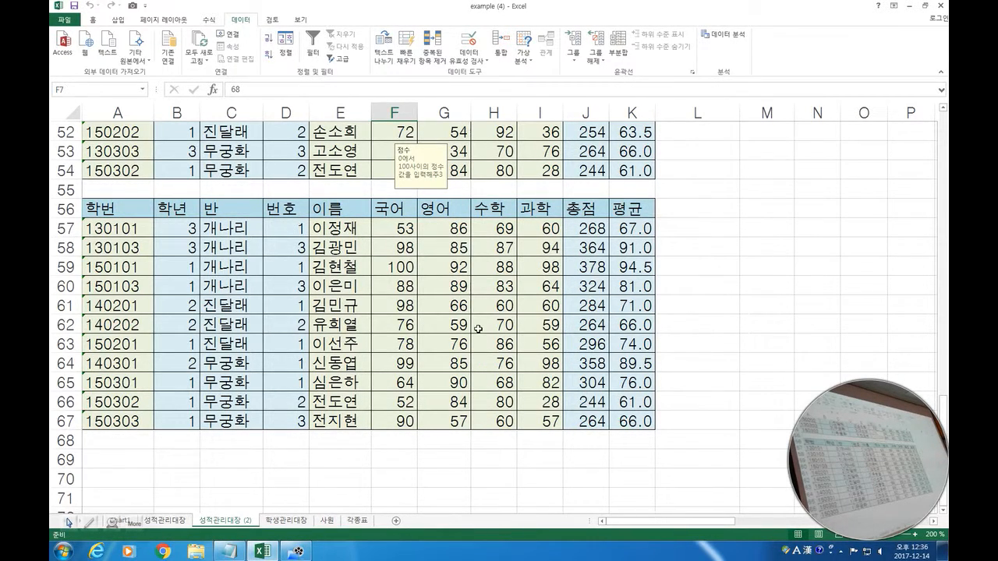
Step: Recheck the criteria formula in cell M10 against the score table, leaving it unchanged
{"action": "scroll", "coordinate": [470, 330], "scroll_direction": "up", "scroll_amount": 16}
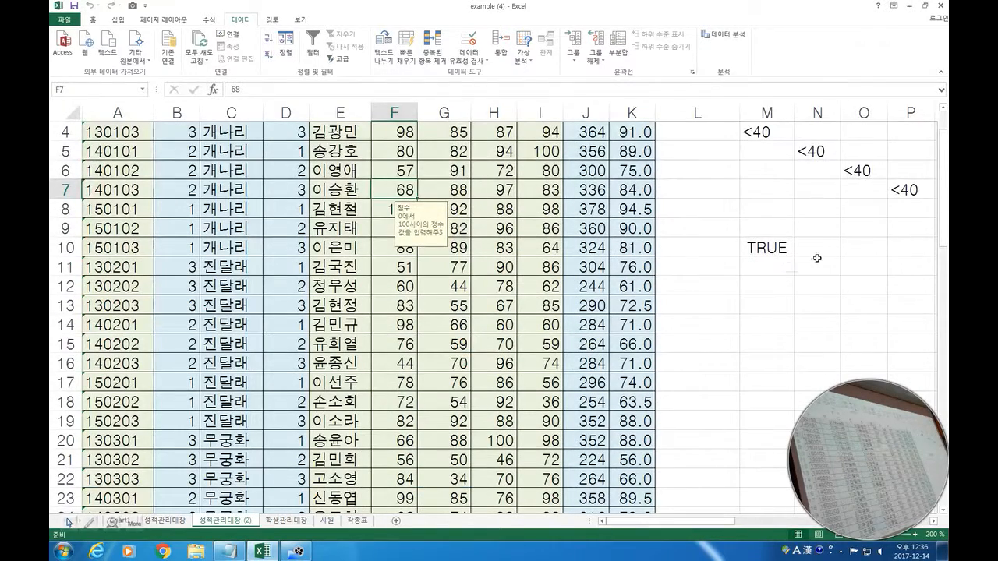
{"action": "double_click", "coordinate": [766, 248]}
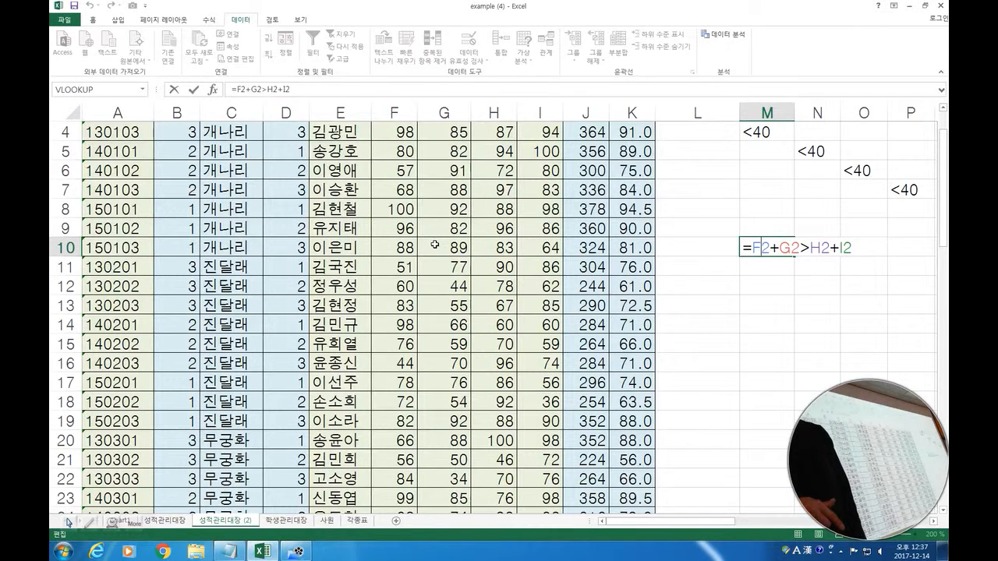
{"action": "key", "text": "Return"}
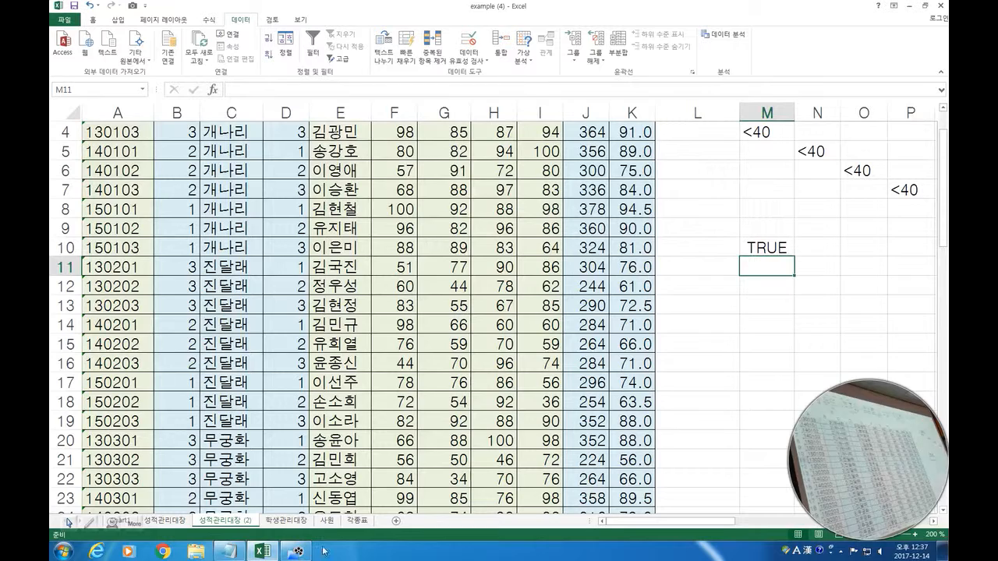
{"action": "left_click", "coordinate": [297, 553]}
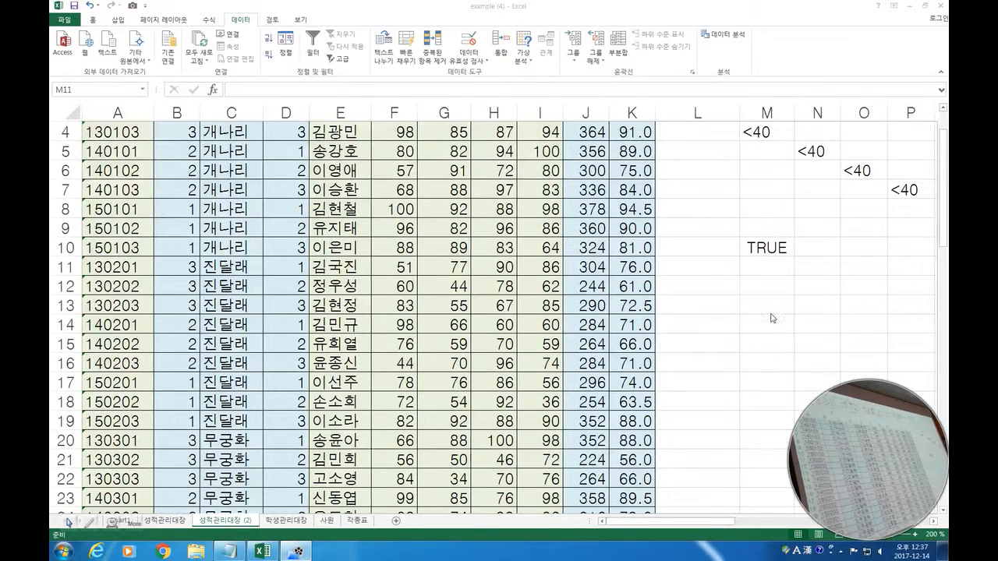